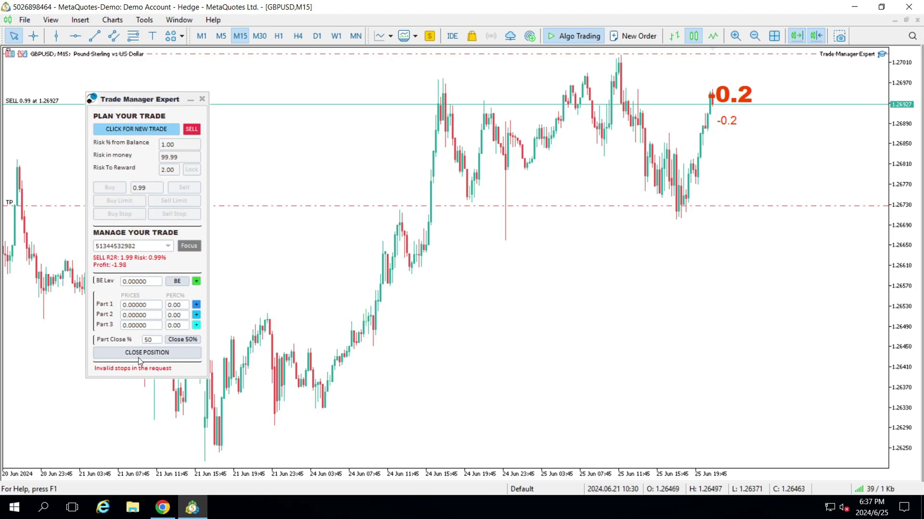
Enable break-even on the open GBPUSD sell, with a 500-point trigger and BE level 1.26427
left_click(197, 285)
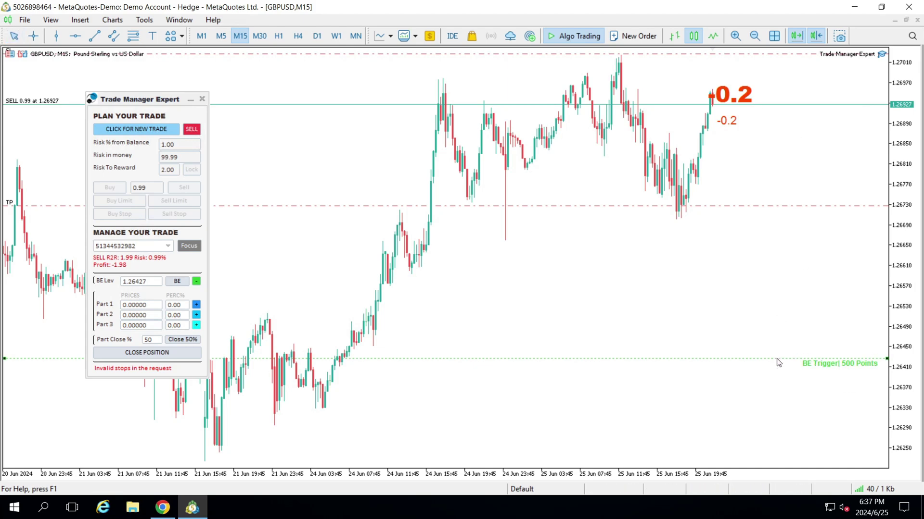
Pull the break-even trigger in to 55 points and add a Part 1 take-profit at 1.26828
left_click_drag(774, 357, 776, 293)
left_click_drag(758, 199, 746, 132)
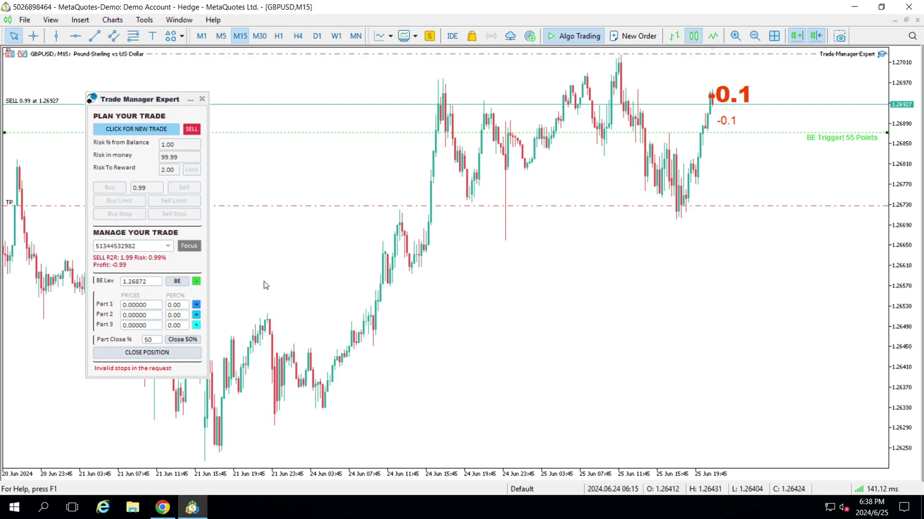
left_click(196, 305)
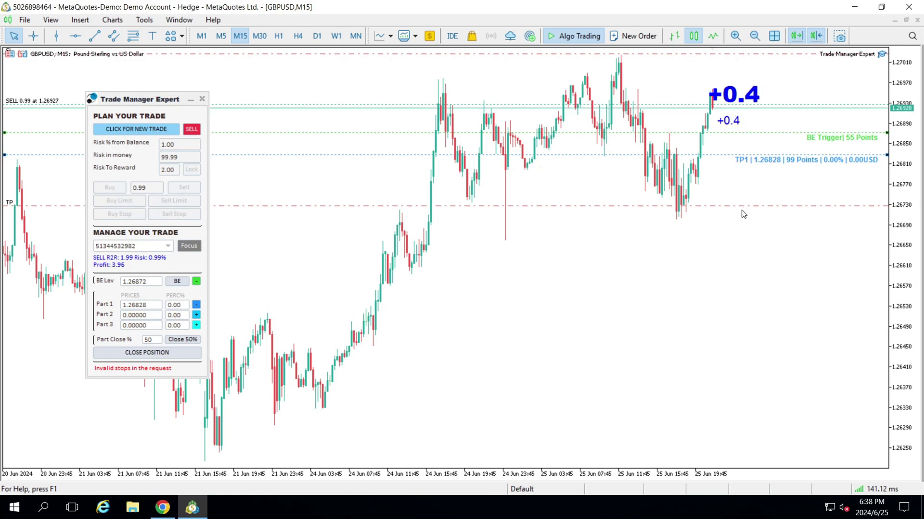
Add second and third partial take-profit levels, then remove both again
left_click(196, 316)
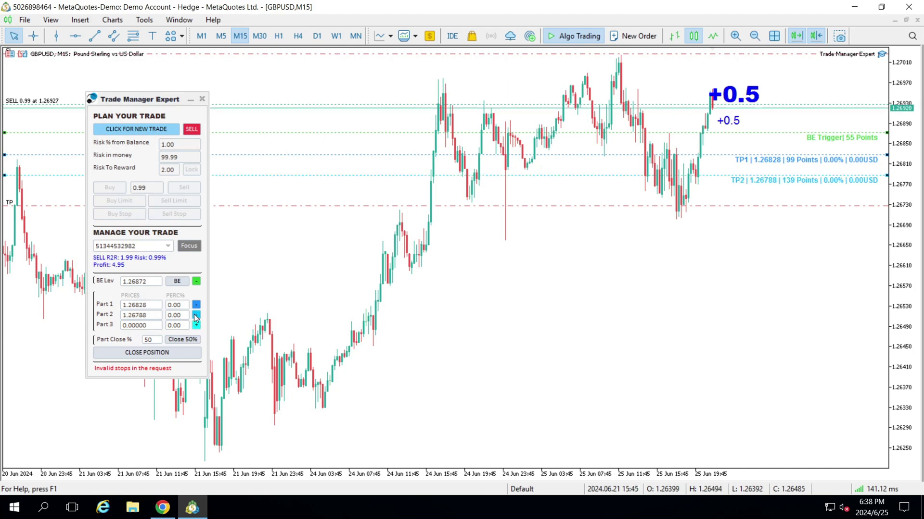
left_click(196, 326)
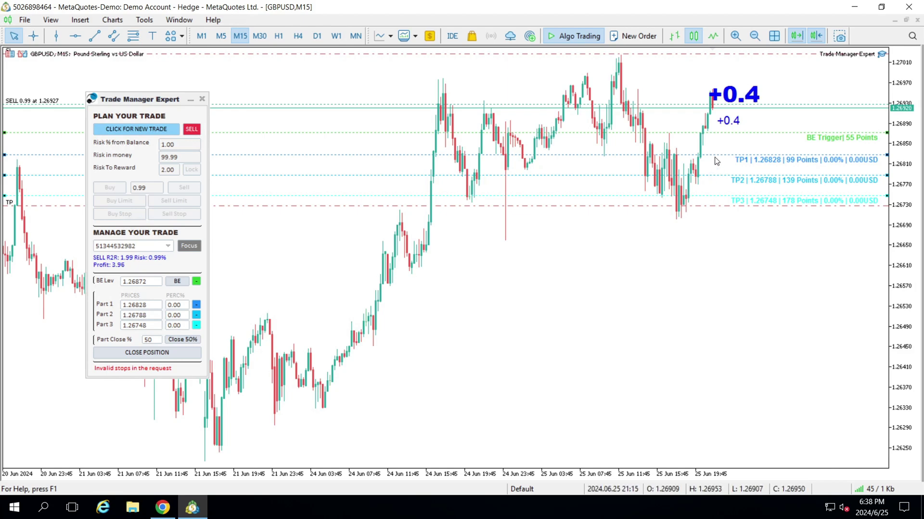
left_click(196, 315)
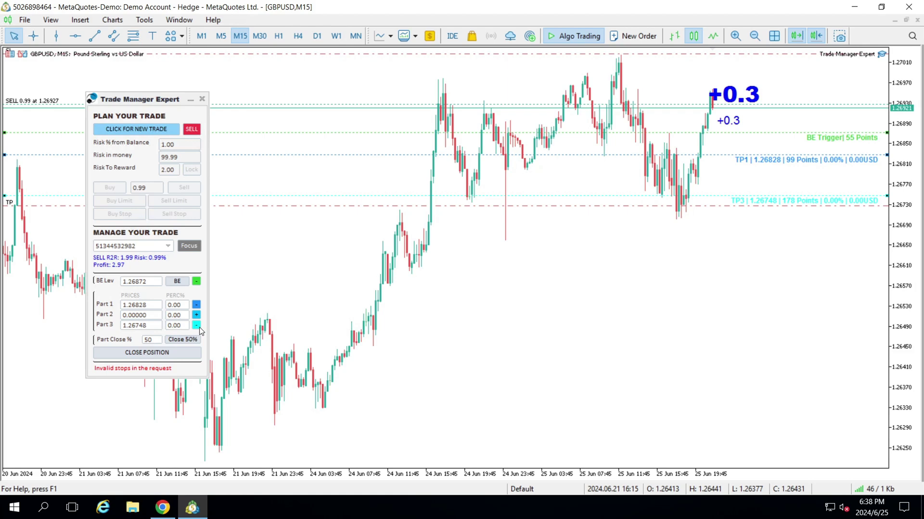
left_click(197, 326)
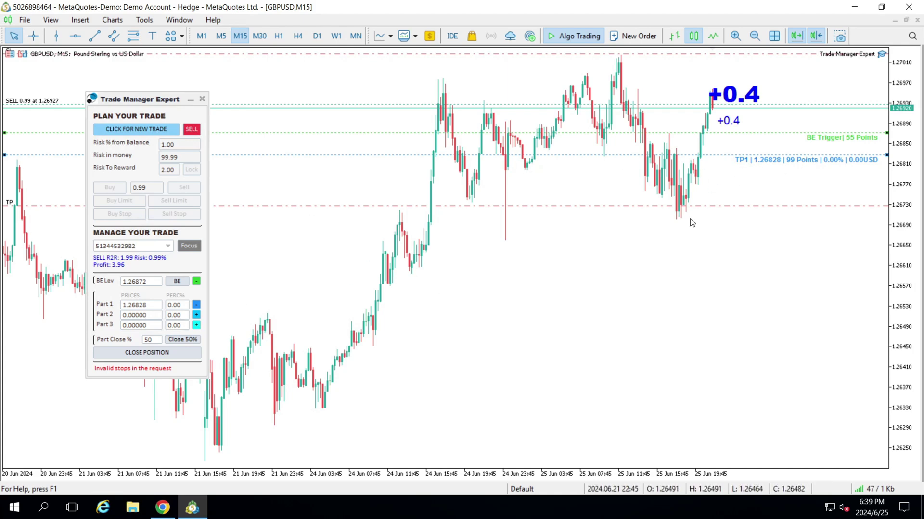
Set Part 1 to close 50% of the position at TP1 1.26828
left_click(176, 306)
type("50")
key("Return")
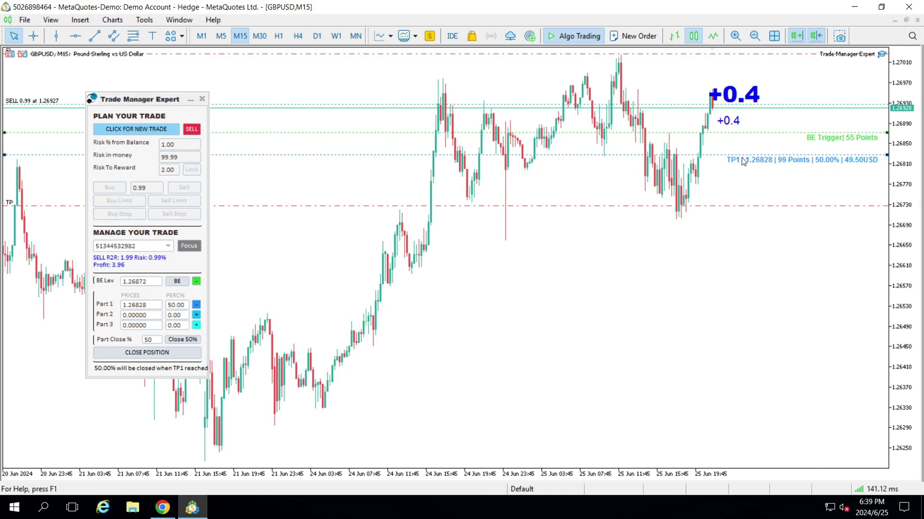
Drag the dashed TP1 line up to 1.26976, 49 points away
left_click_drag(743, 161, 772, 86)
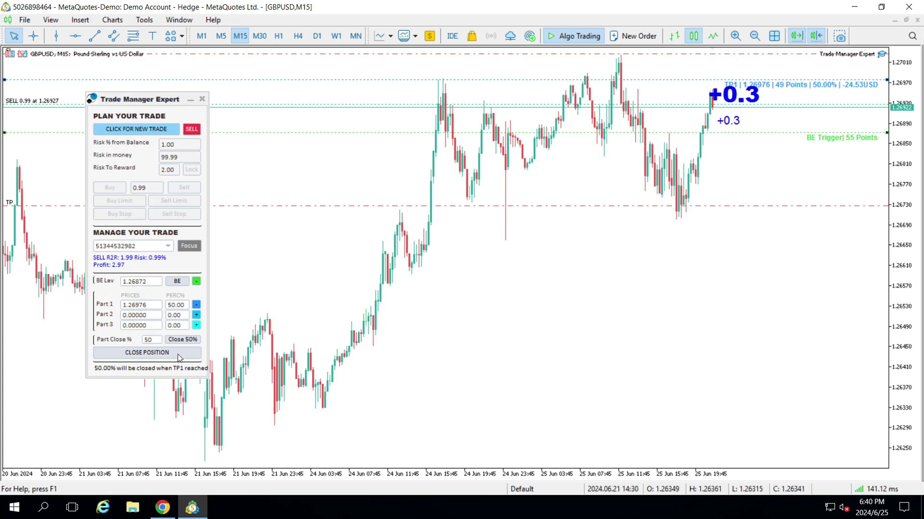
Close 50% of the open sell, then change the Part Close percentage to 80%
double_click(147, 341)
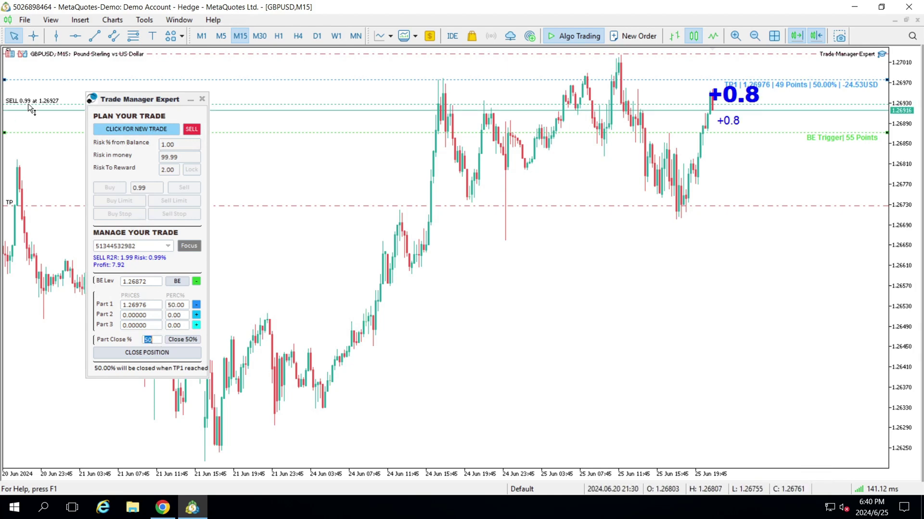
left_click(180, 340)
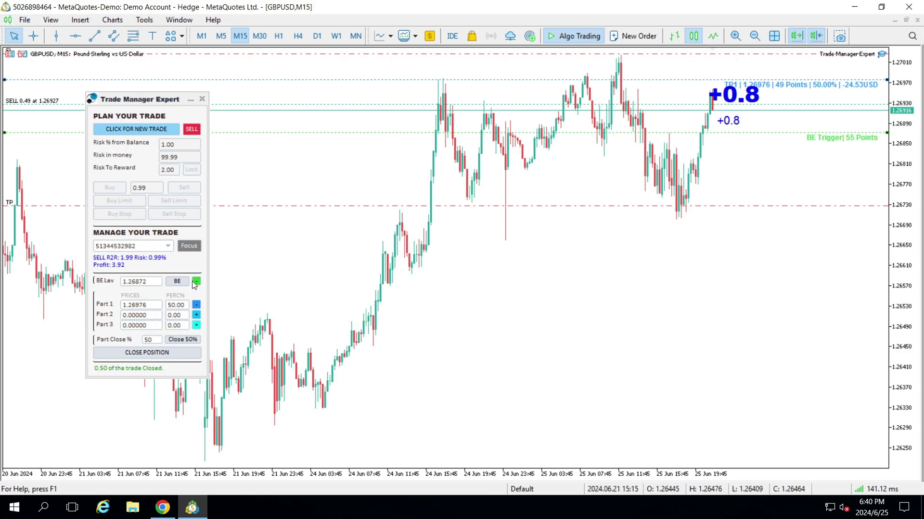
left_click(149, 340)
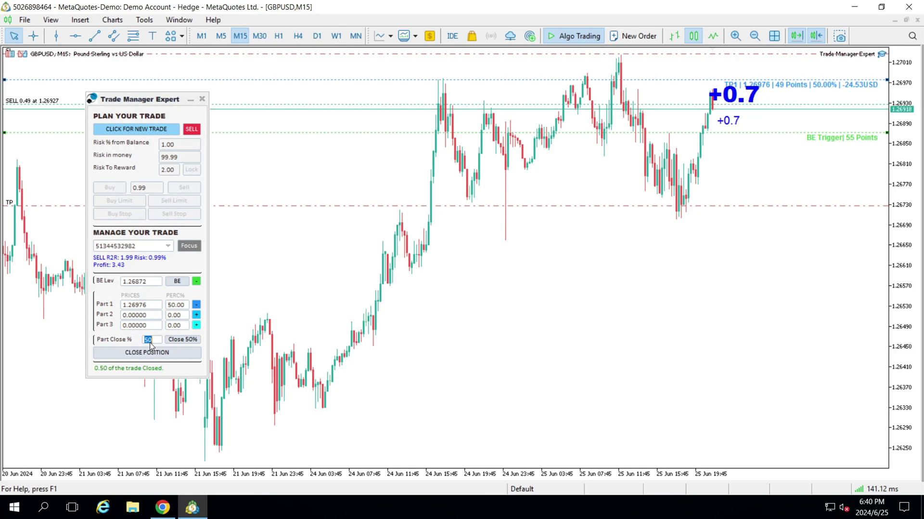
type("80")
key("Return")
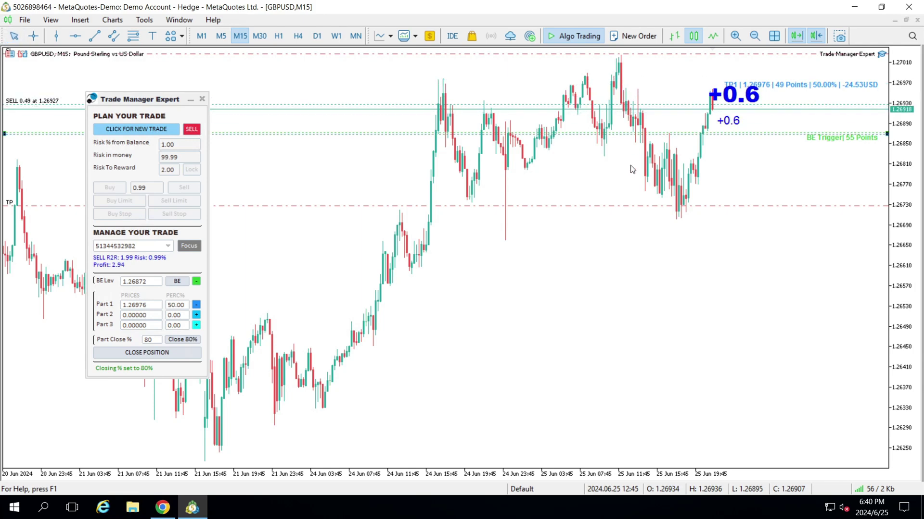
Nudge TP1 down to 1.26777 and plan a new sell: entry 1.26926, SL 1.27028, TP 1.26723
left_click_drag(635, 179, 639, 187)
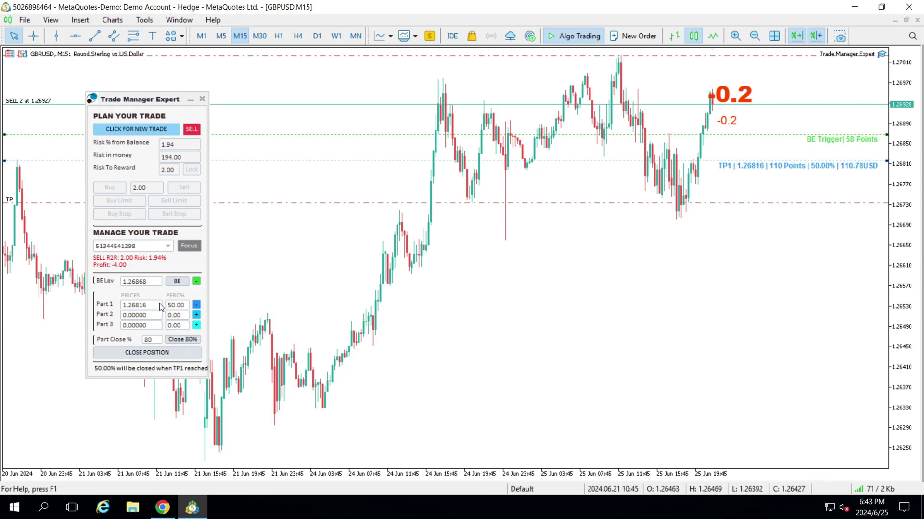
left_click(151, 128)
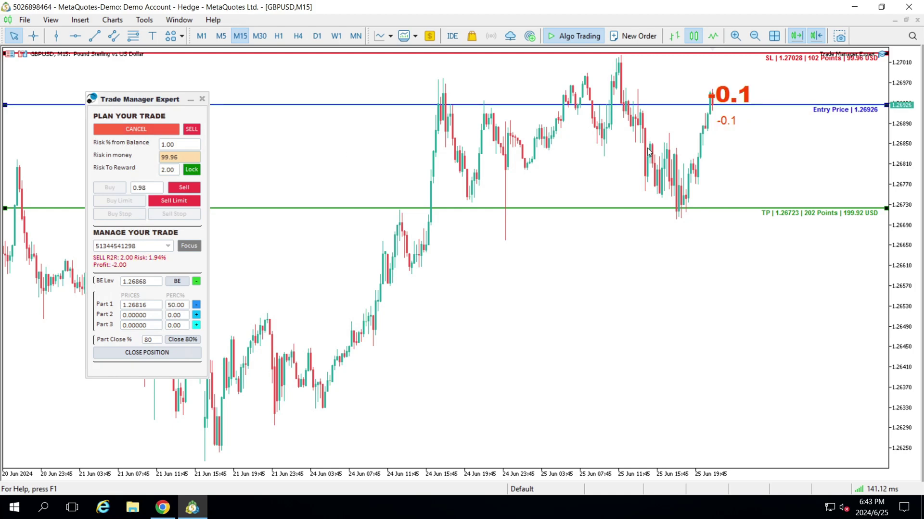
Place the planned 1-lot sell and select its new ticket for management
left_click(183, 187)
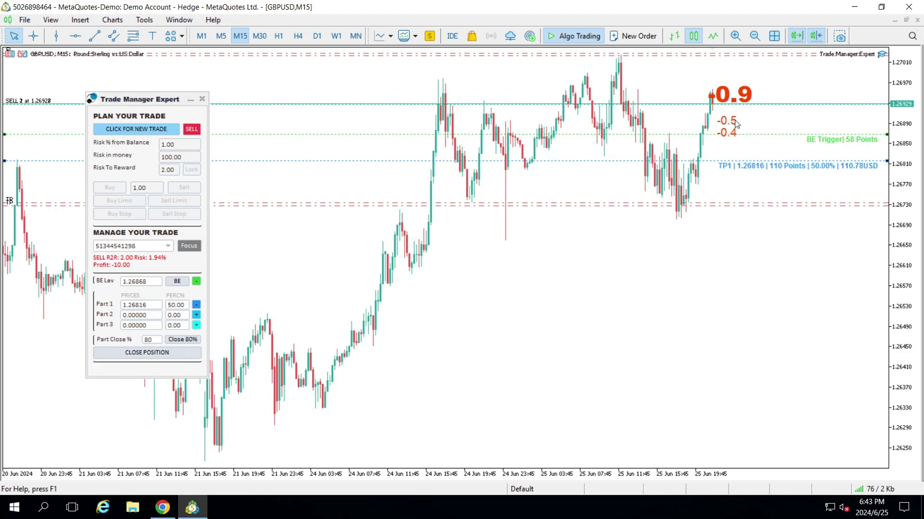
left_click(144, 244)
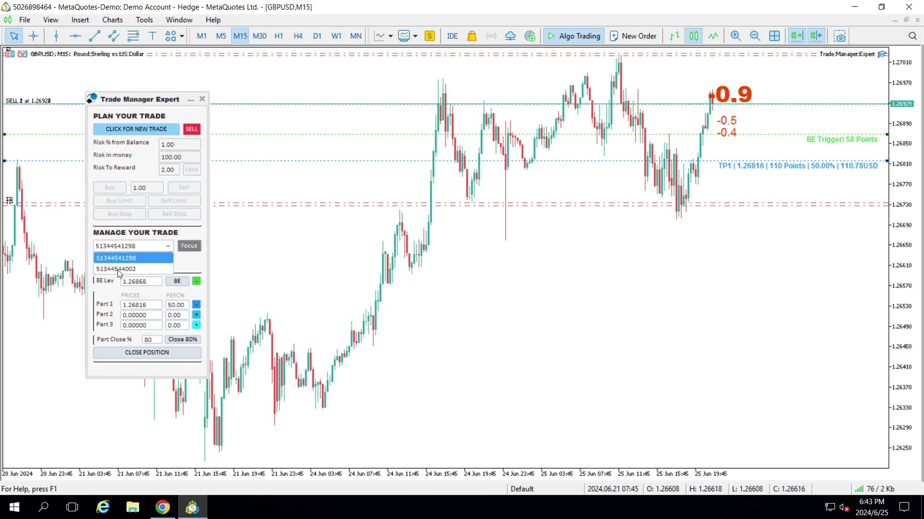
left_click(117, 270)
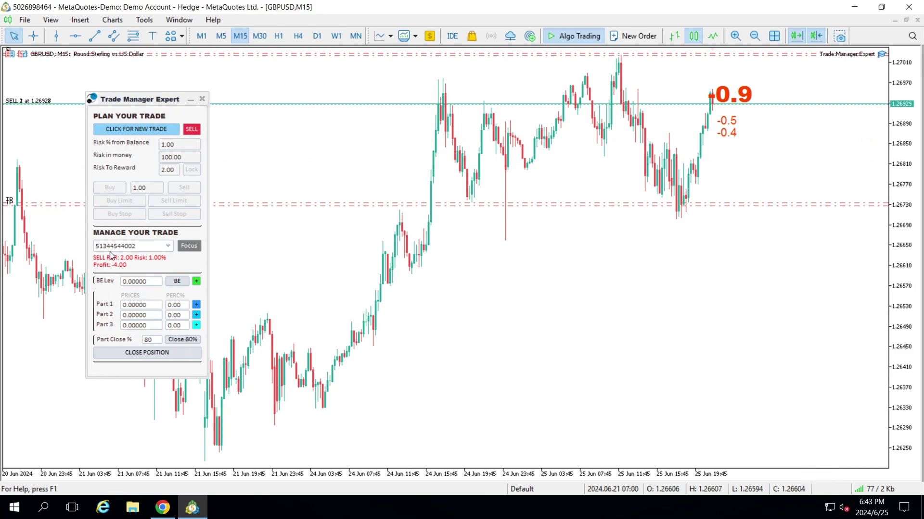
key("ctrl+t")
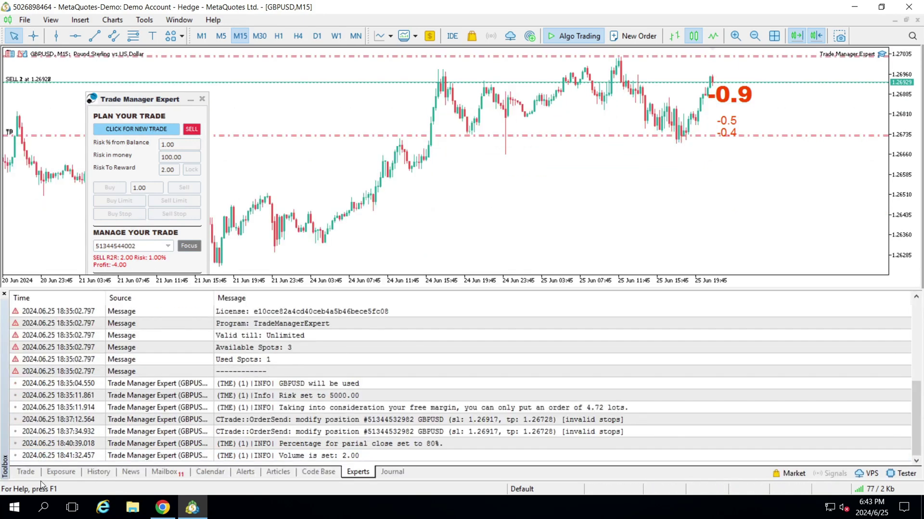
left_click(17, 474)
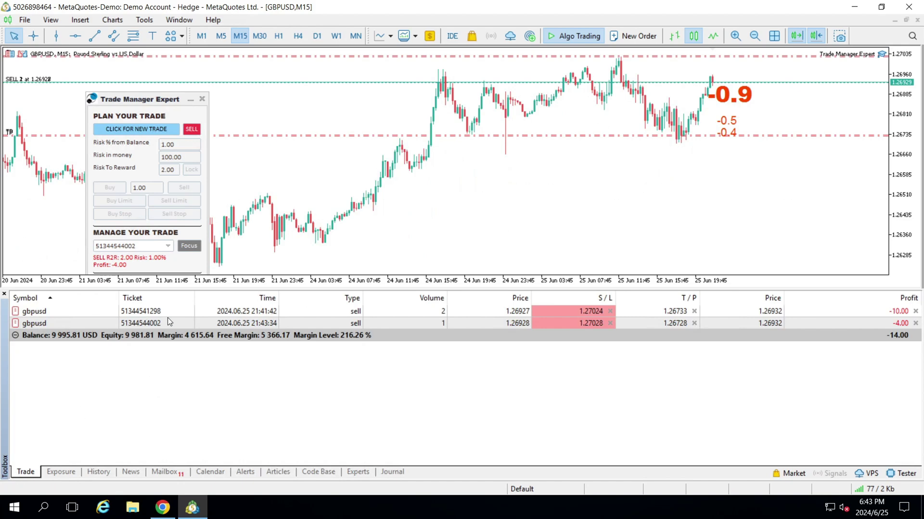
left_click(135, 315)
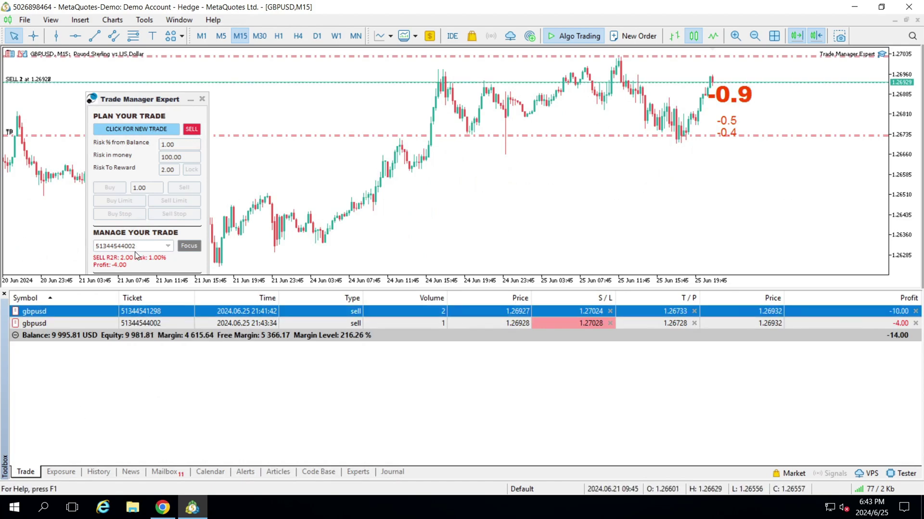
left_click(132, 248)
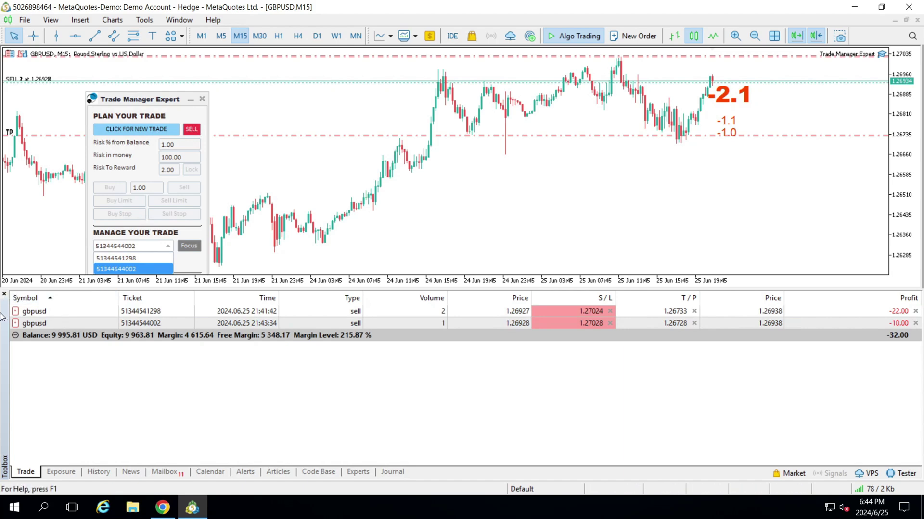
left_click(4, 293)
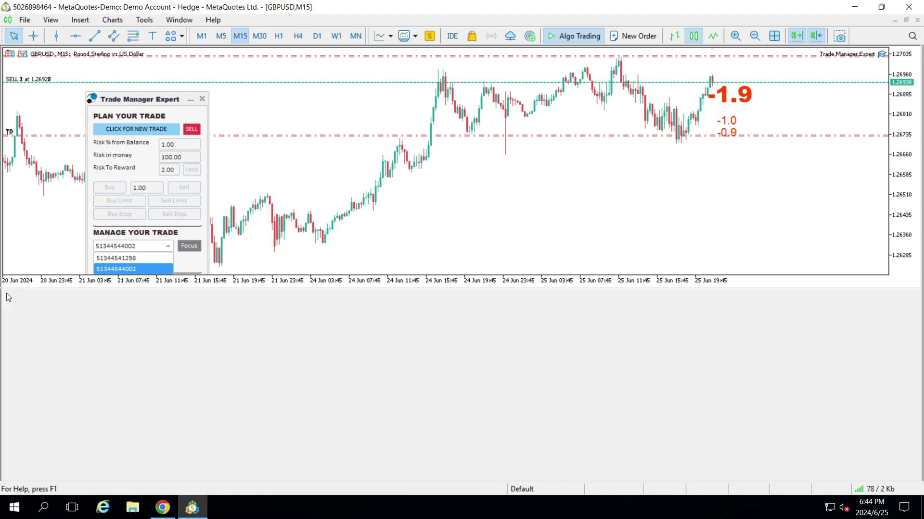
left_click(133, 269)
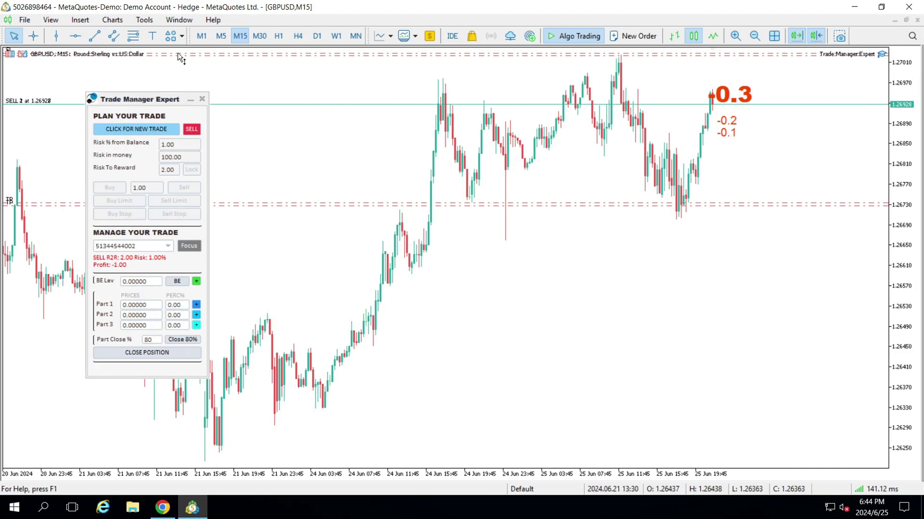
Select the first sell ticket, enable Focus, then switch the panel to the second sell ticket
left_click(160, 250)
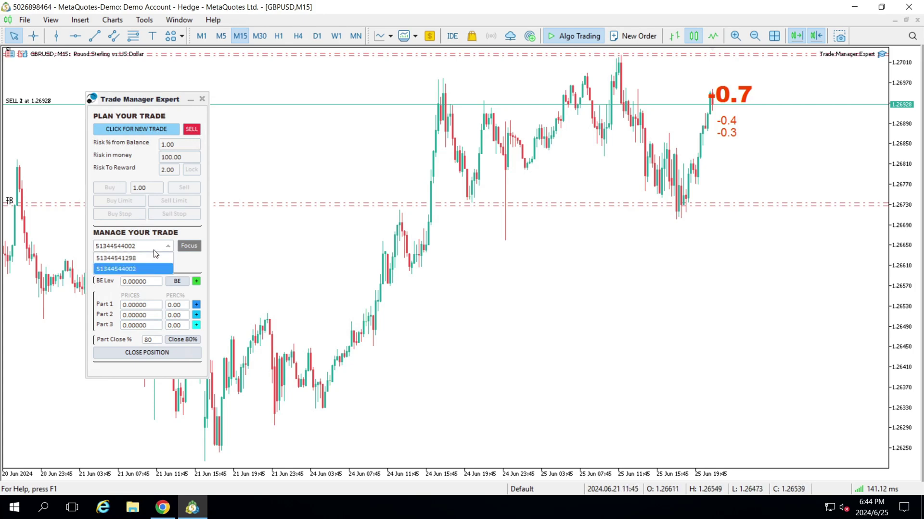
left_click(122, 258)
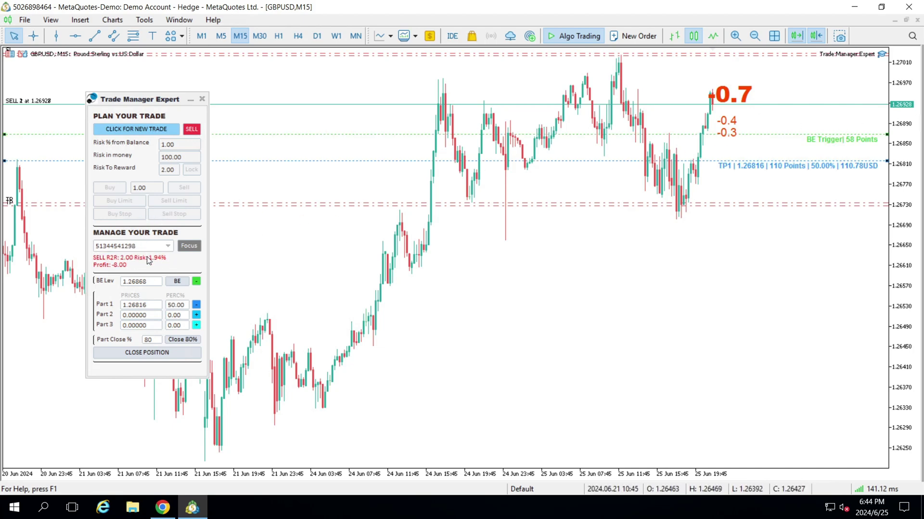
left_click(187, 247)
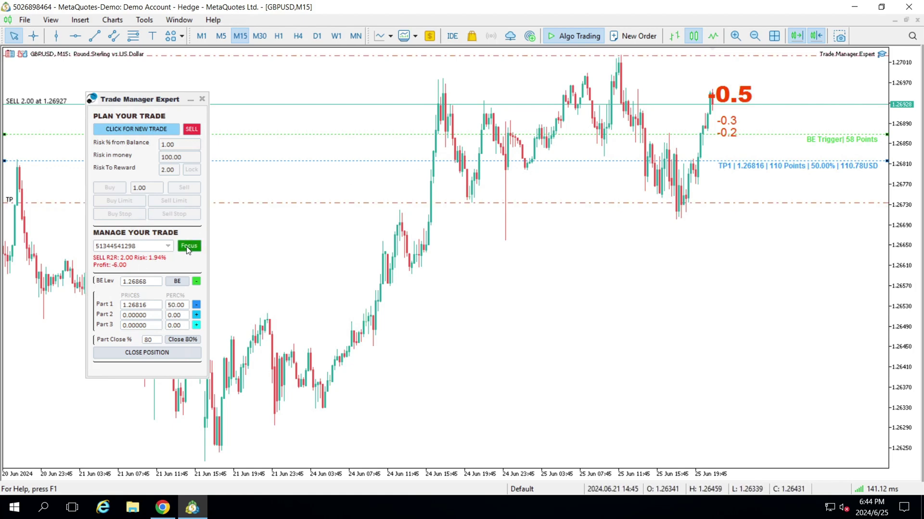
left_click(133, 245)
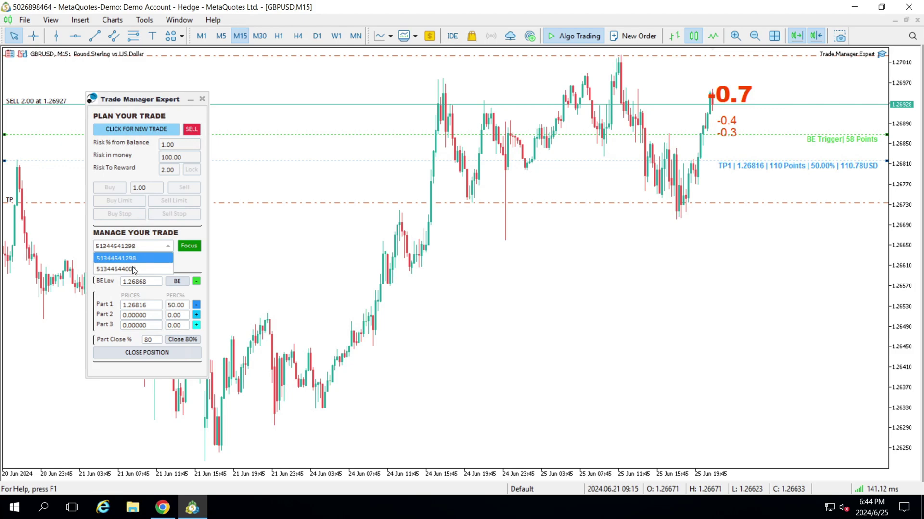
left_click(134, 269)
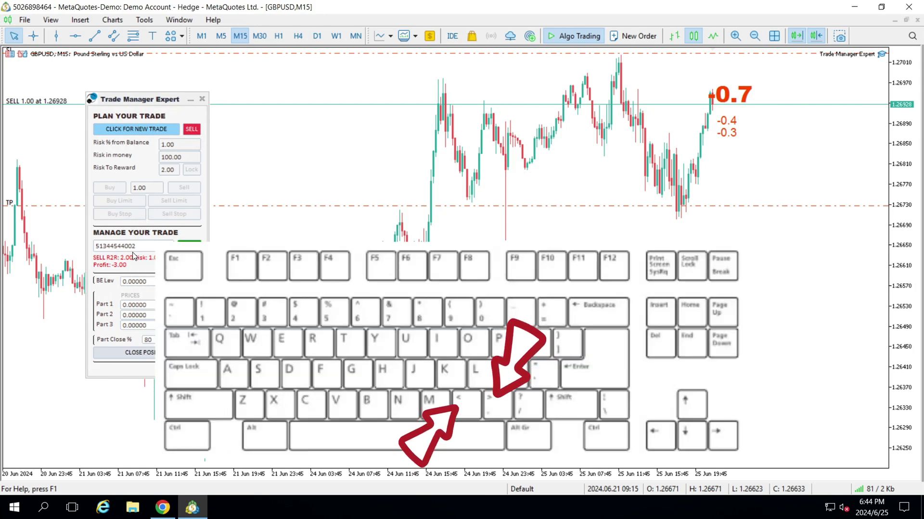
Plan a new trade with entry at 1.26820 and place it as a 0.48-lot sell stop
key("comma")
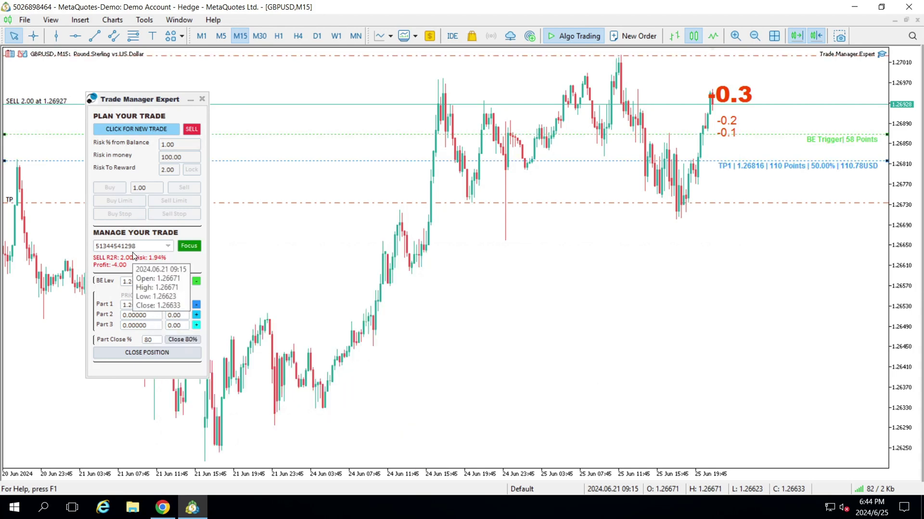
key("period")
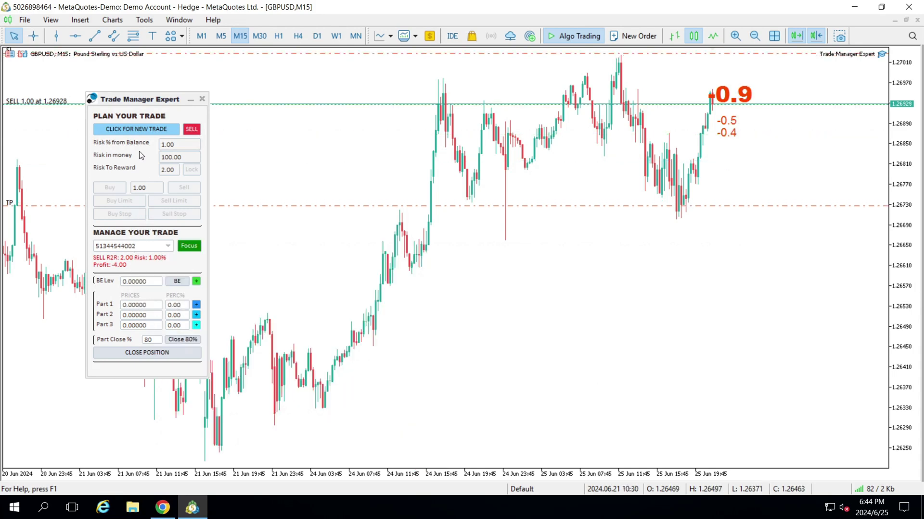
left_click(134, 126)
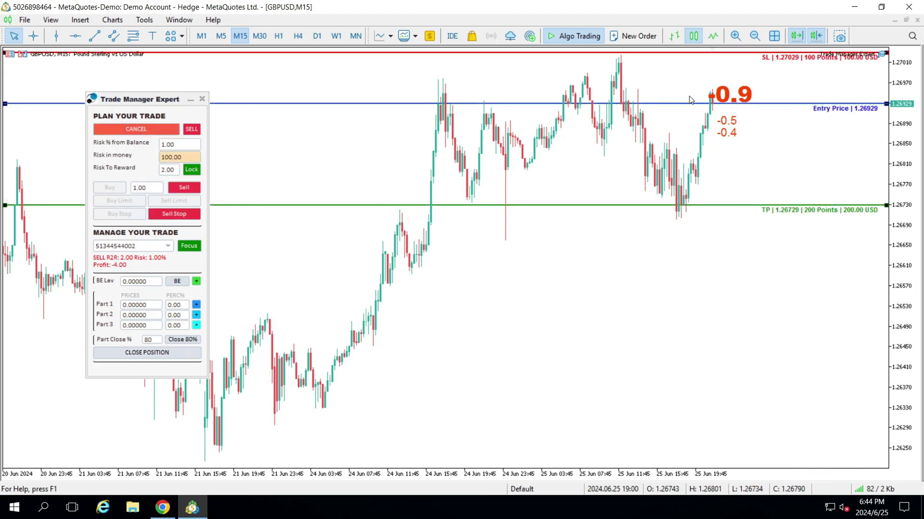
left_click_drag(691, 103, 697, 160)
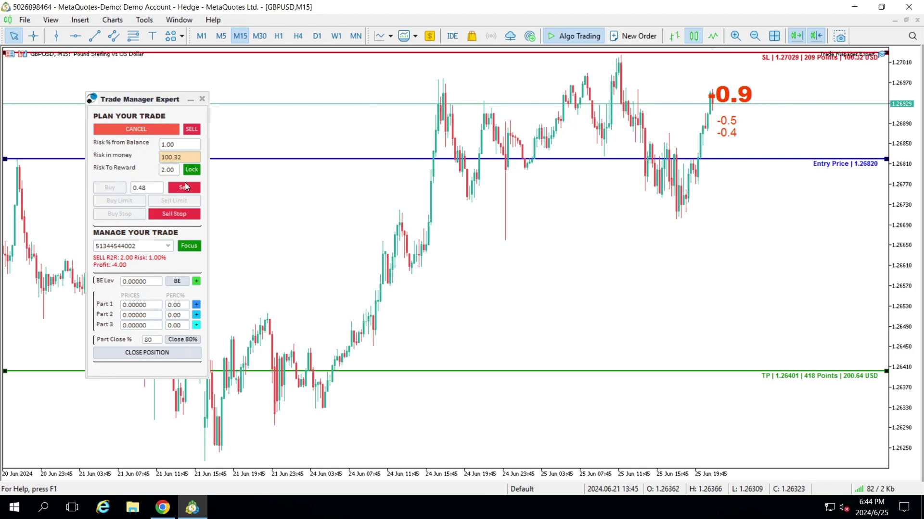
left_click(190, 214)
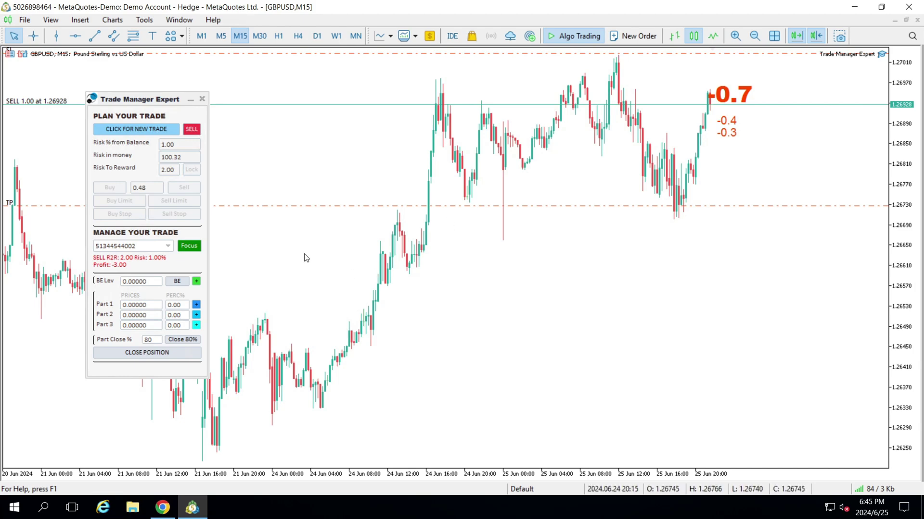
left_click(146, 246)
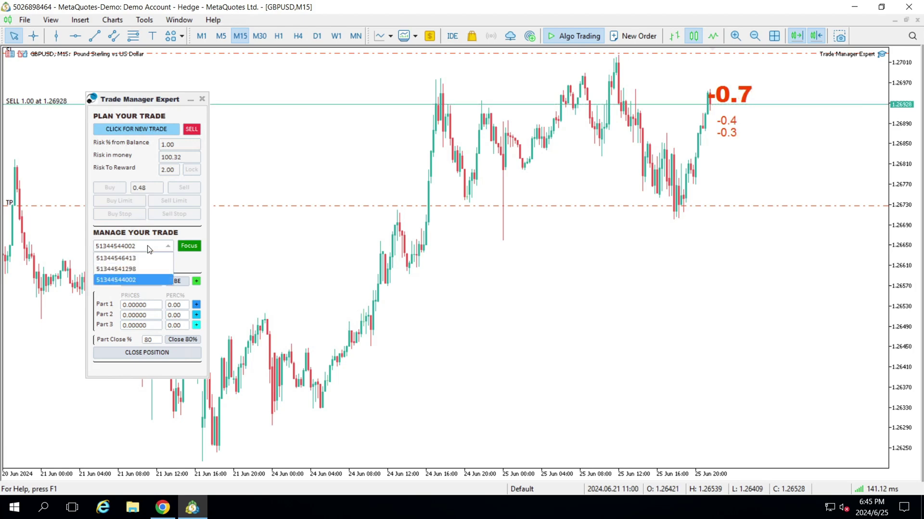
left_click(134, 246)
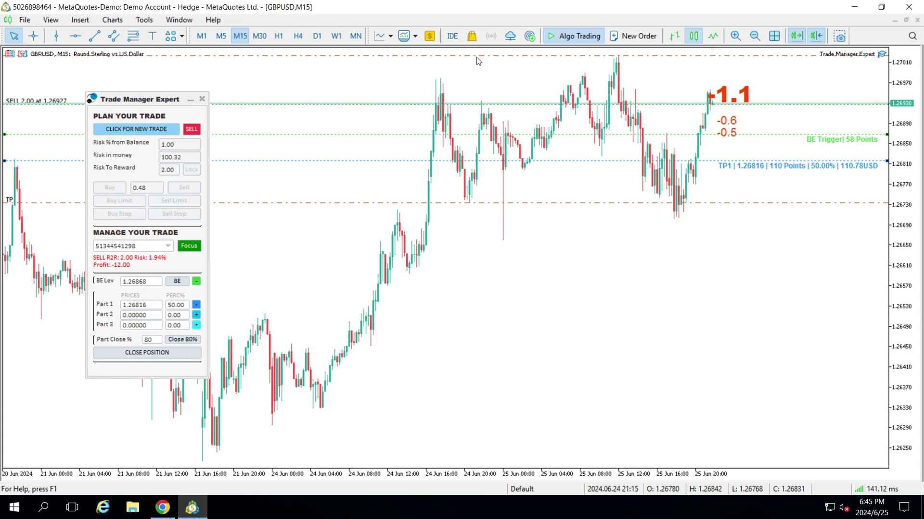
Drag the 2.00-lot sell's stop loss toward entry until R:R reads 3.29 at 1.18% risk
left_click_drag(479, 56, 485, 75)
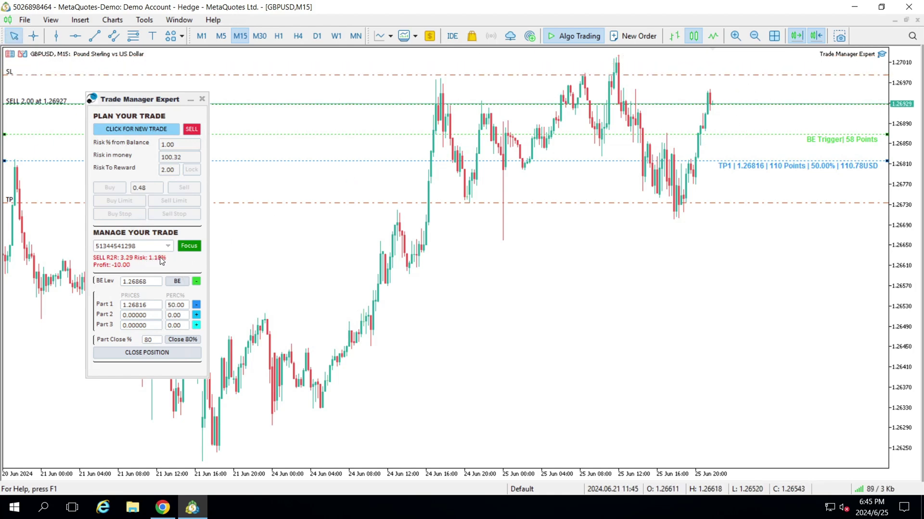
Lower the sell's take profit to R:R 4.15 and add a second target at 1.26788 closing 70%
left_click_drag(559, 203, 579, 229)
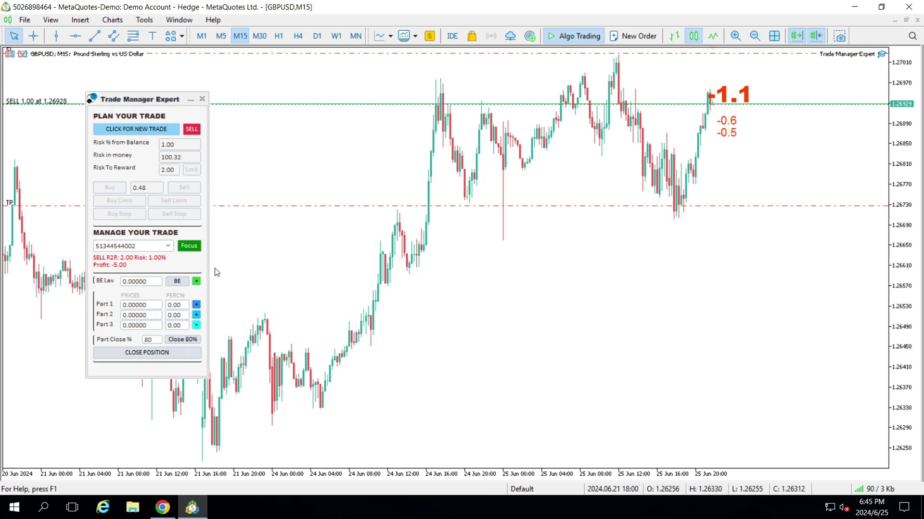
left_click(197, 315)
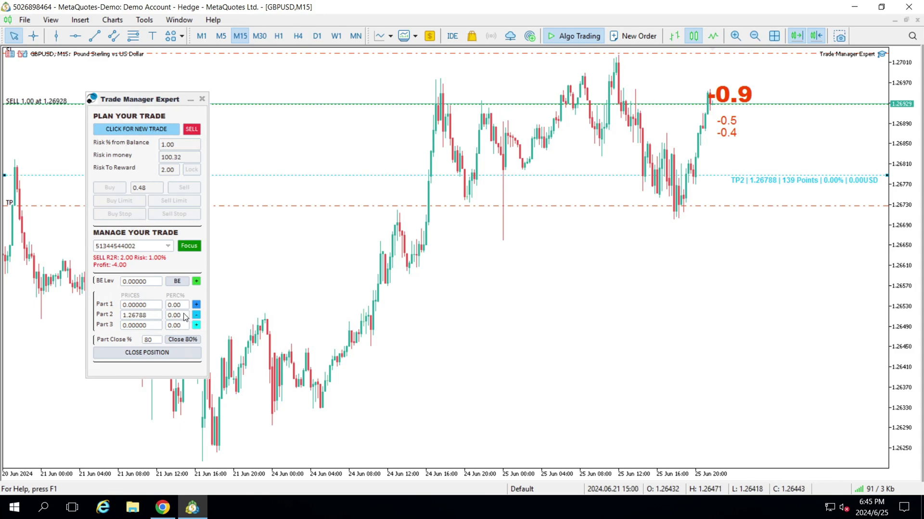
left_click(185, 316)
type("70")
key("Return")
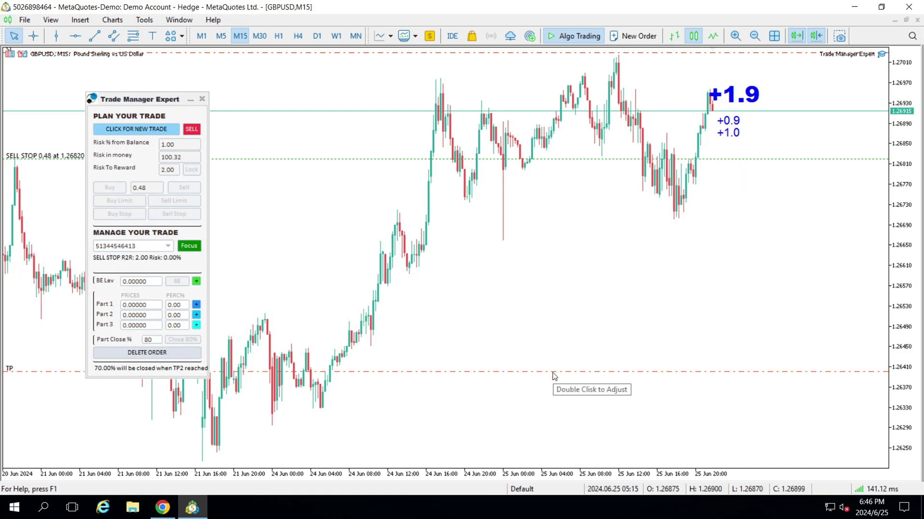
Add a breakeven trigger to the sell stop and raise it to 1.26686
left_click(196, 281)
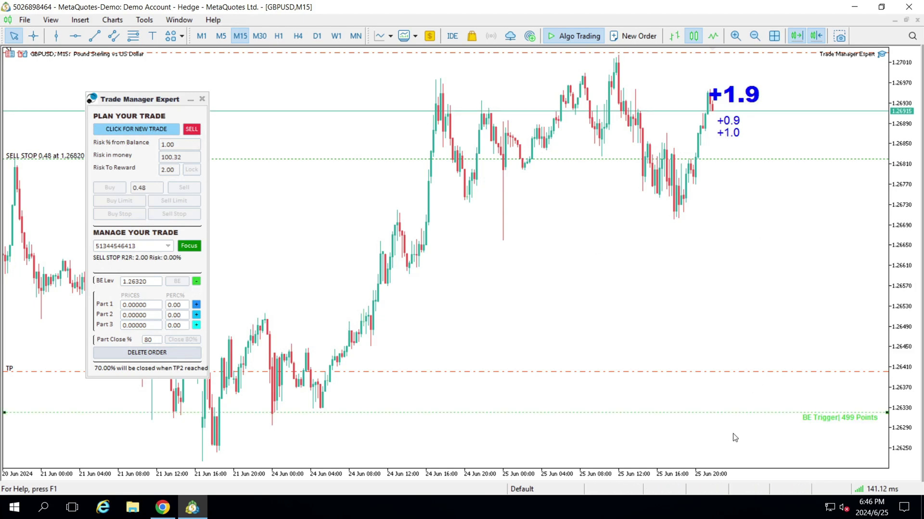
right_click(729, 217)
left_click_drag(711, 234, 705, 214)
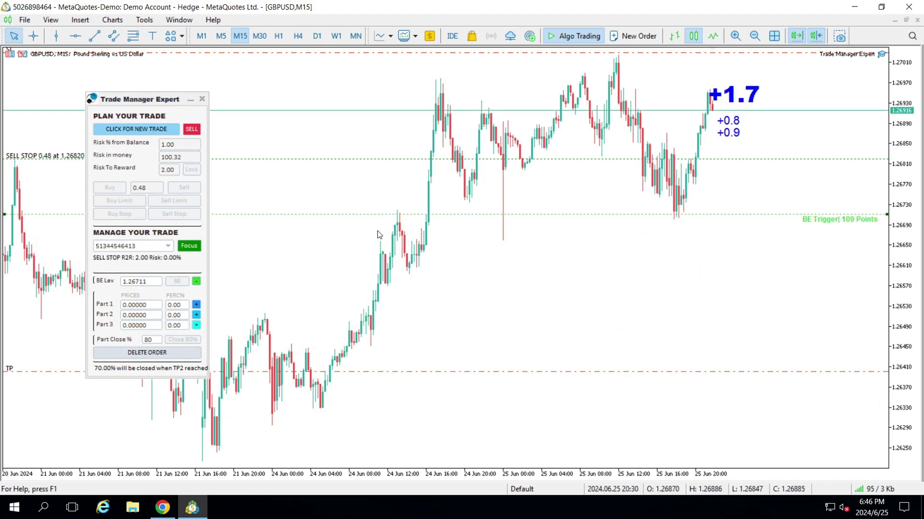
Add a first target at 1.26711 that closes 80% of the sell stop
left_click(196, 305)
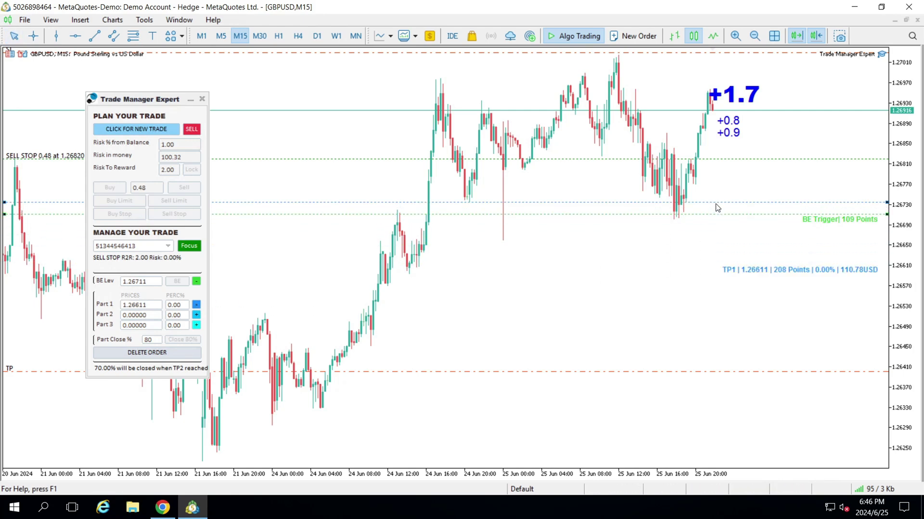
left_click(726, 220)
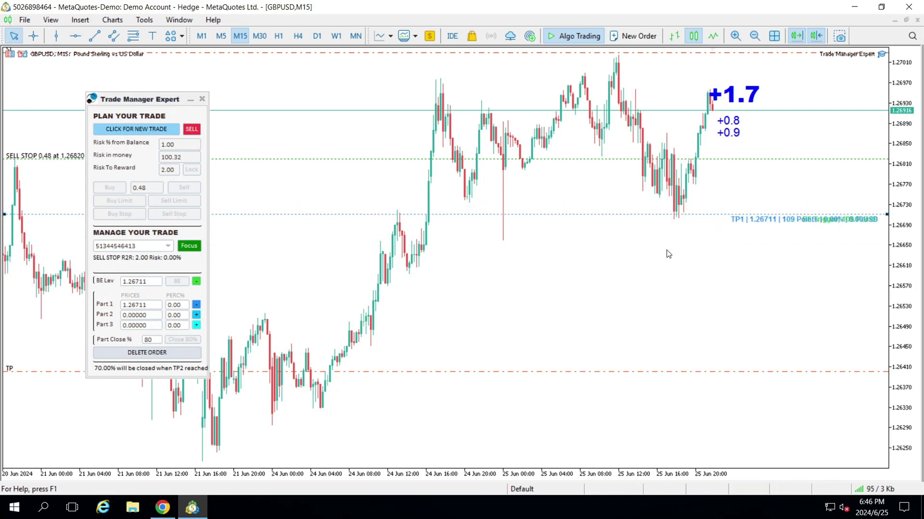
left_click(174, 306)
type("80")
key("Return")
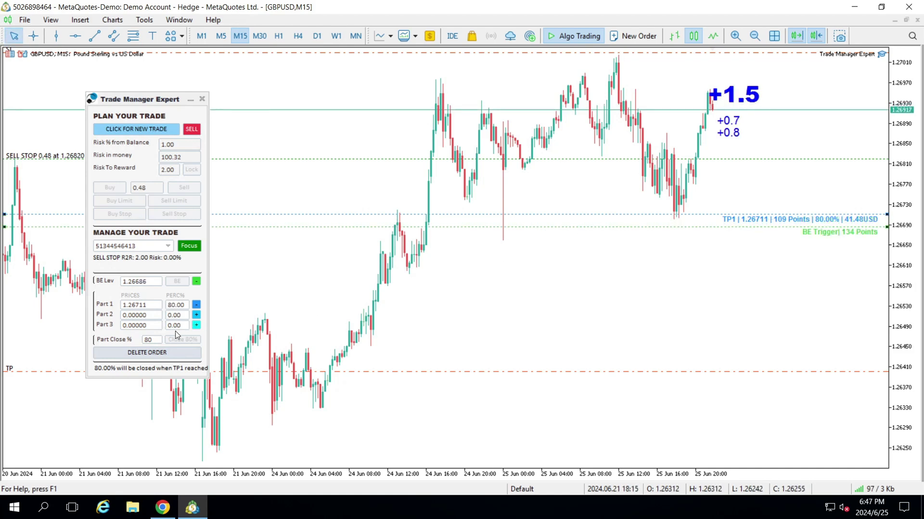
Set a third target at 1.26562 (258 points) closing 50%, worth 62.00 USD
left_click(197, 324)
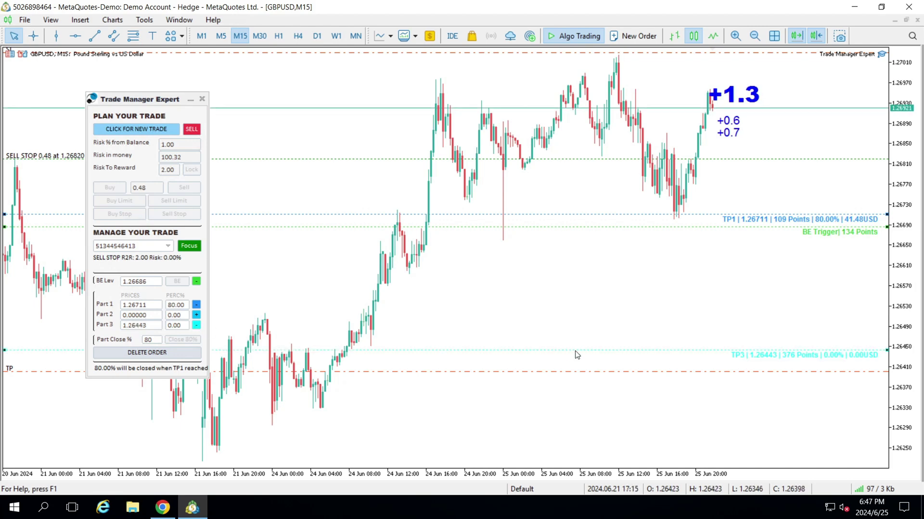
left_click_drag(582, 350, 581, 293)
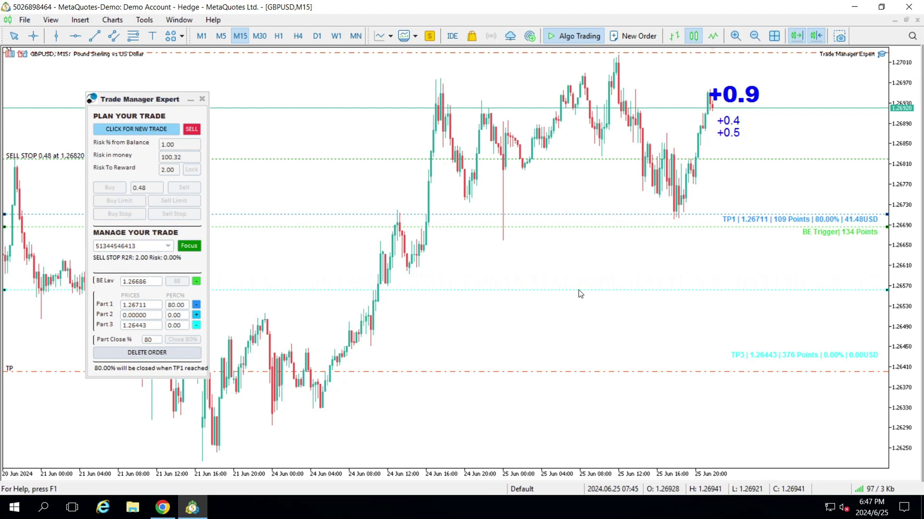
left_click(178, 325)
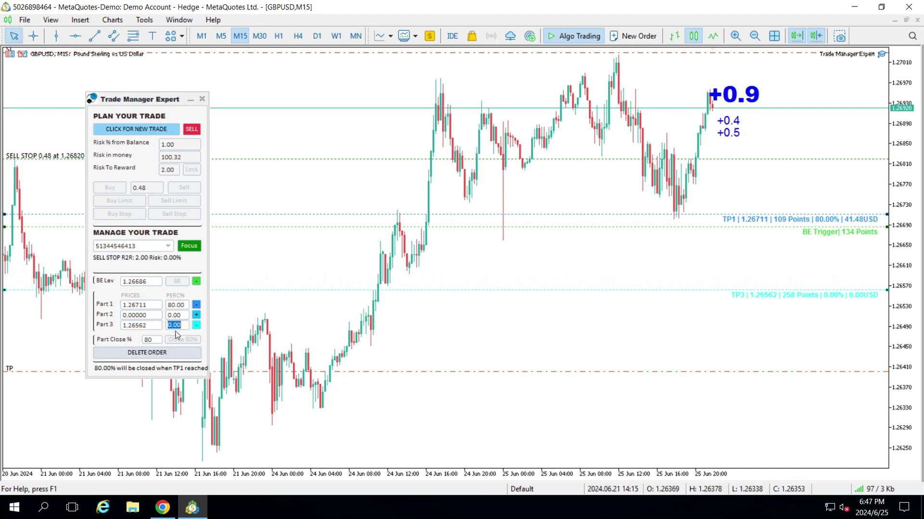
type("50")
key("Return")
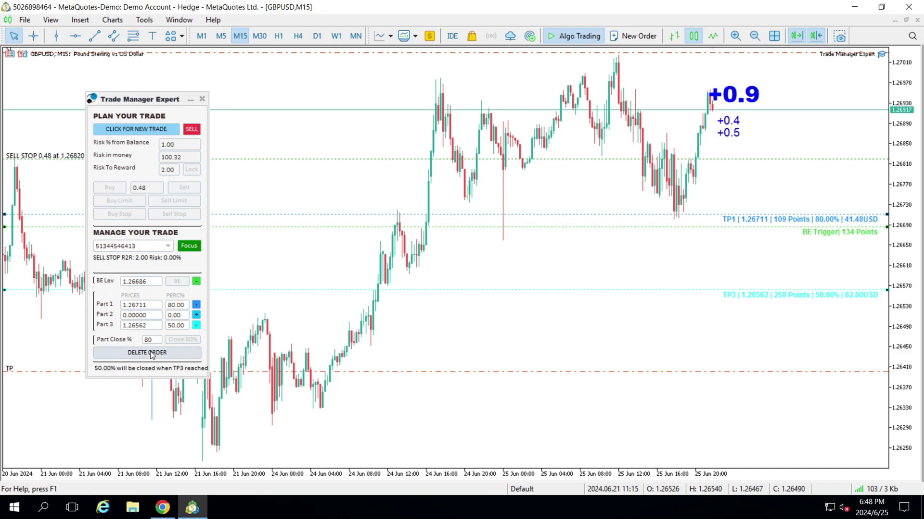
Delete the pending sell stop order and switch the manager to the 2.00-lot sell
left_click(151, 354)
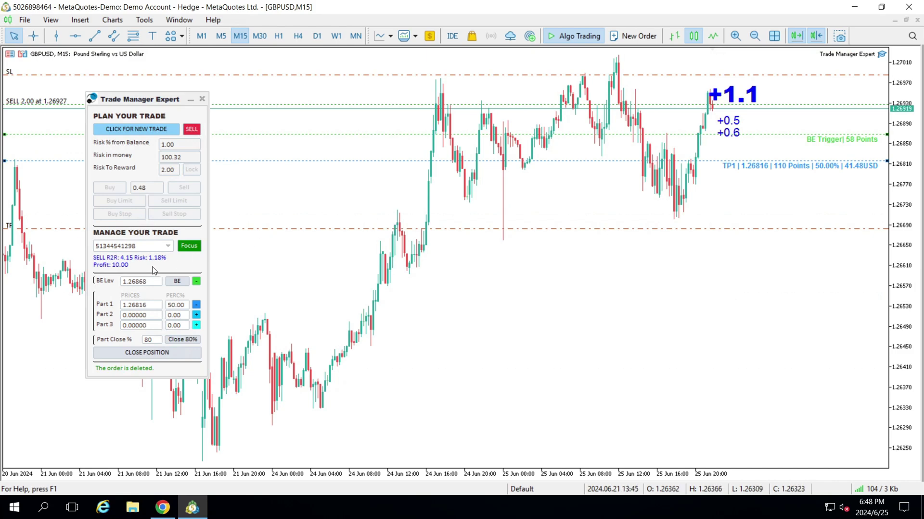
left_click(134, 246)
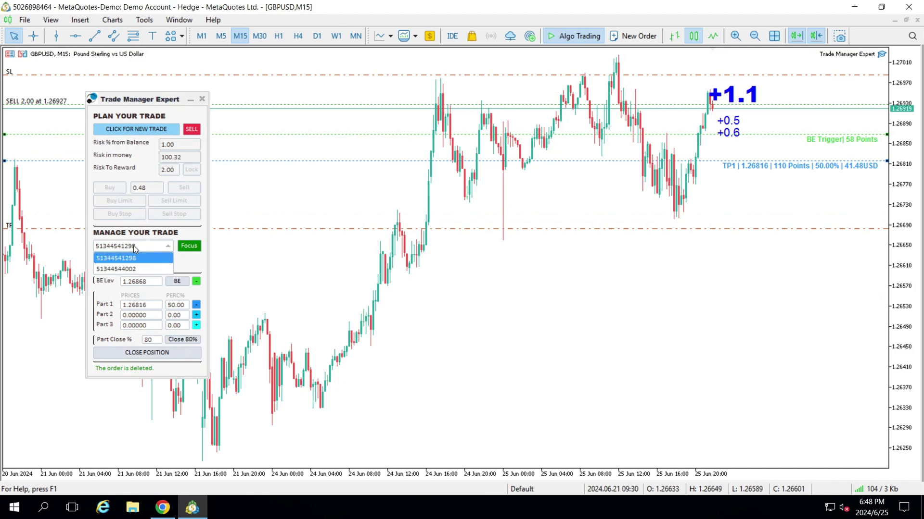
left_click(134, 246)
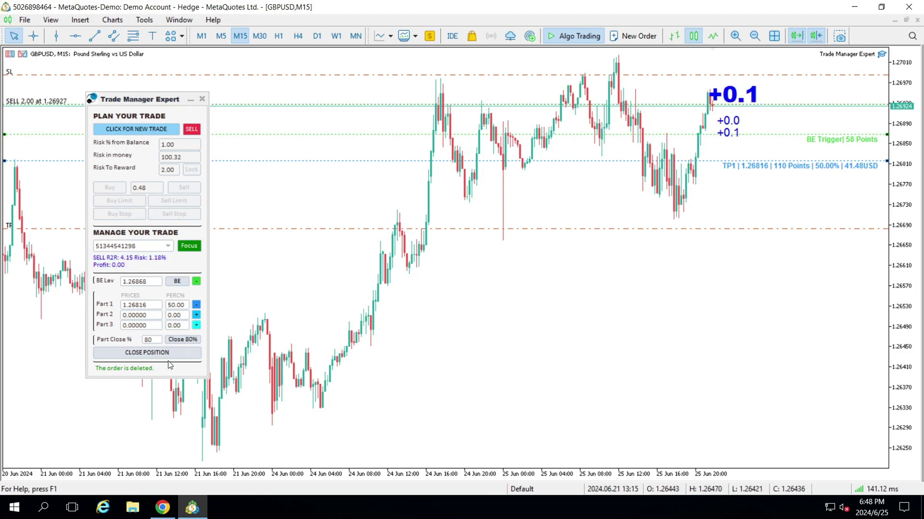
Close the 2.00-lot and 1.00-lot GBPUSD sells and confirm the trade list shows No Trades
left_click(158, 352)
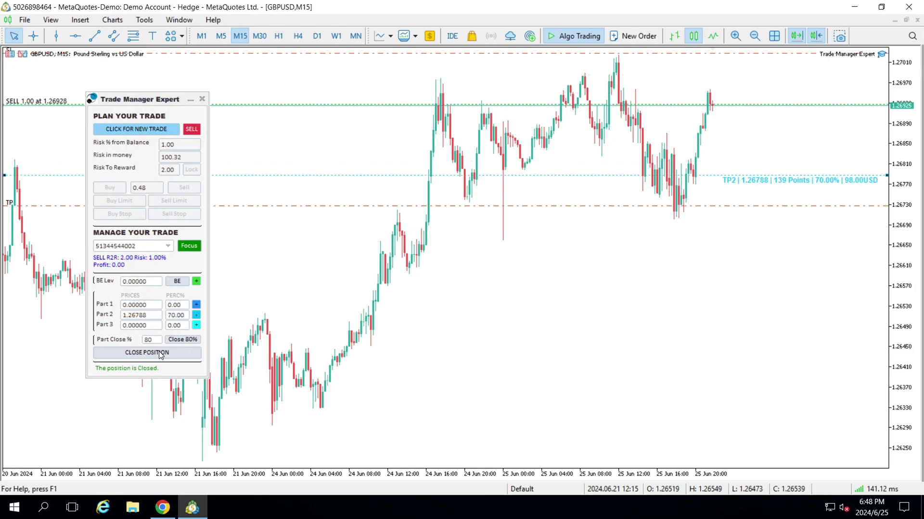
left_click(158, 351)
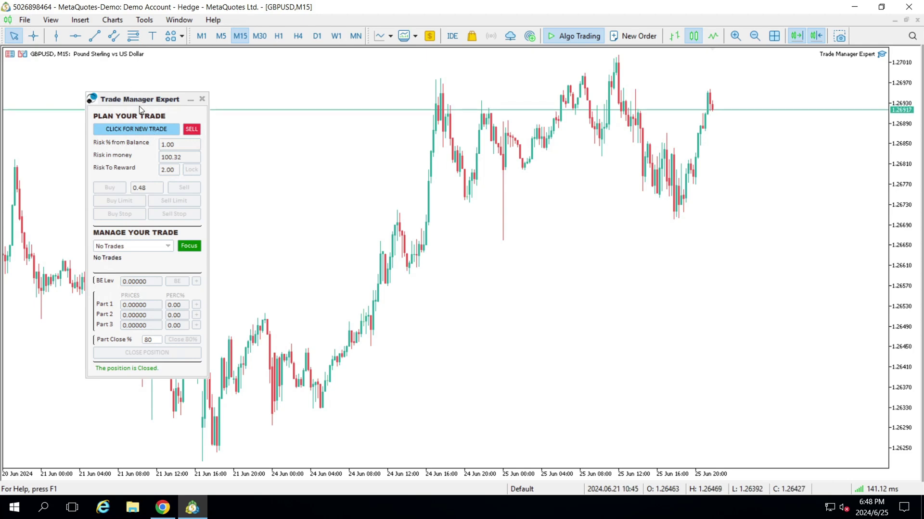
left_click_drag(95, 99, 140, 97)
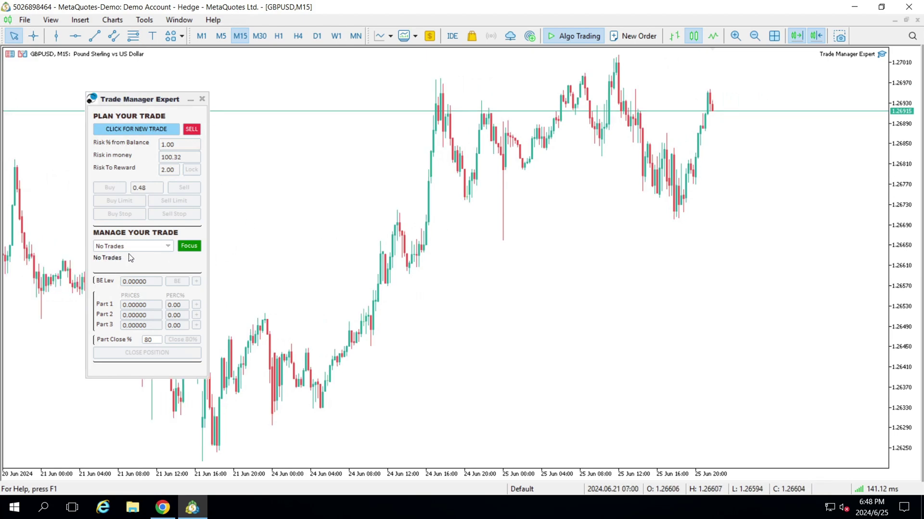
left_click(140, 248)
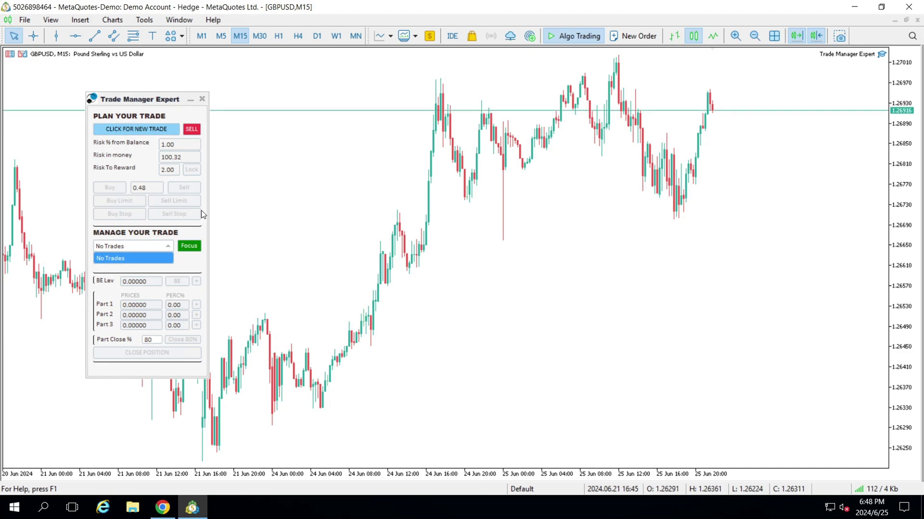
Restore the GBPUSD chart window and open a new EURUSD chart from Market Watch
left_click(905, 20)
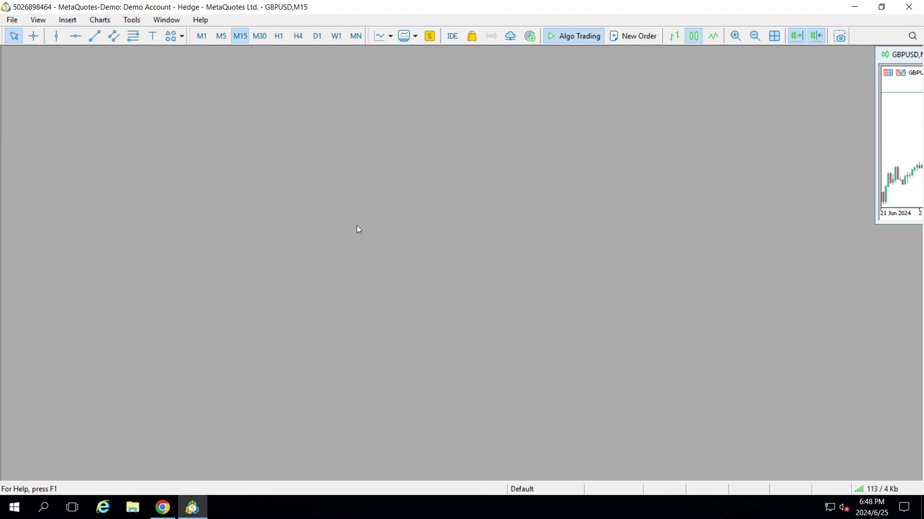
key("ctrl+n")
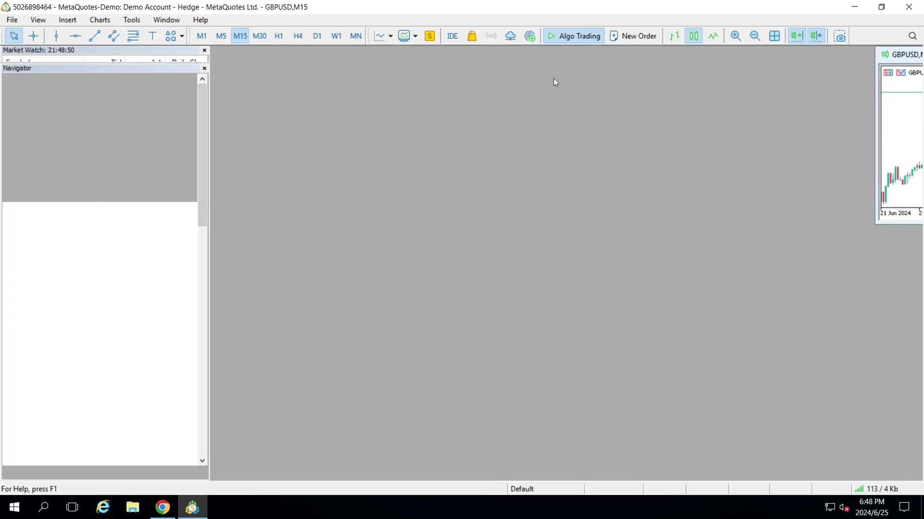
left_click_drag(72, 61, 105, 166)
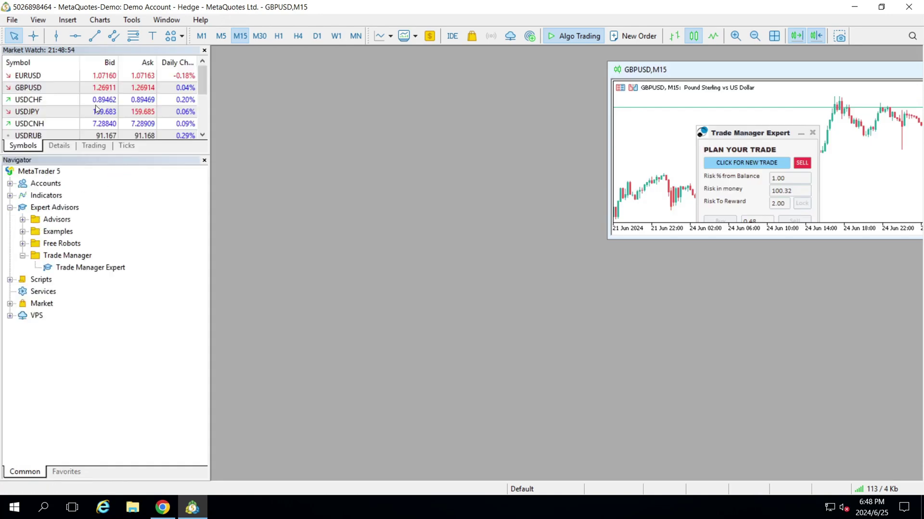
left_click(22, 79)
left_click_drag(30, 78, 338, 94)
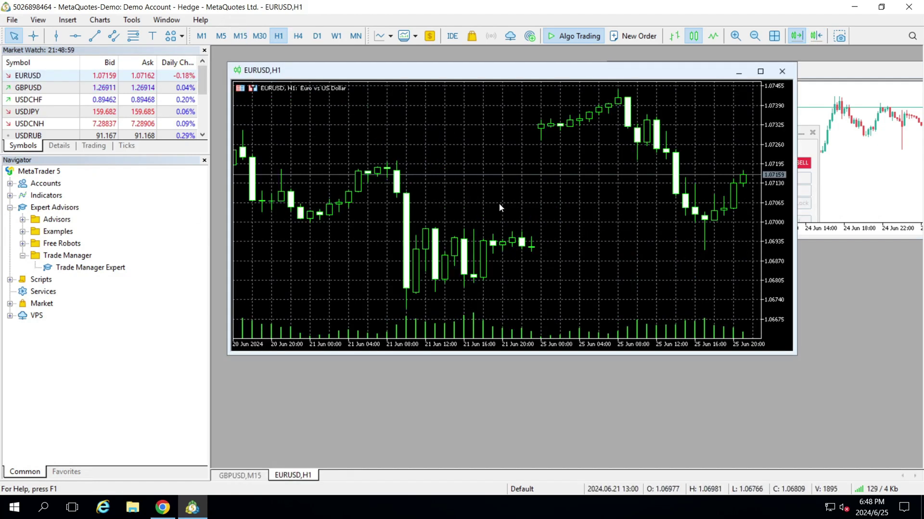
right_click(437, 193)
mouse_move(483, 256)
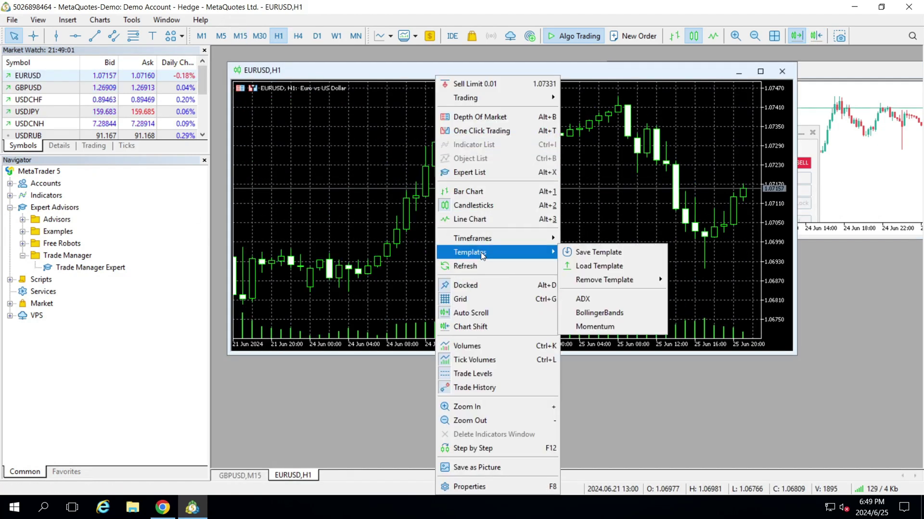
left_click(408, 199)
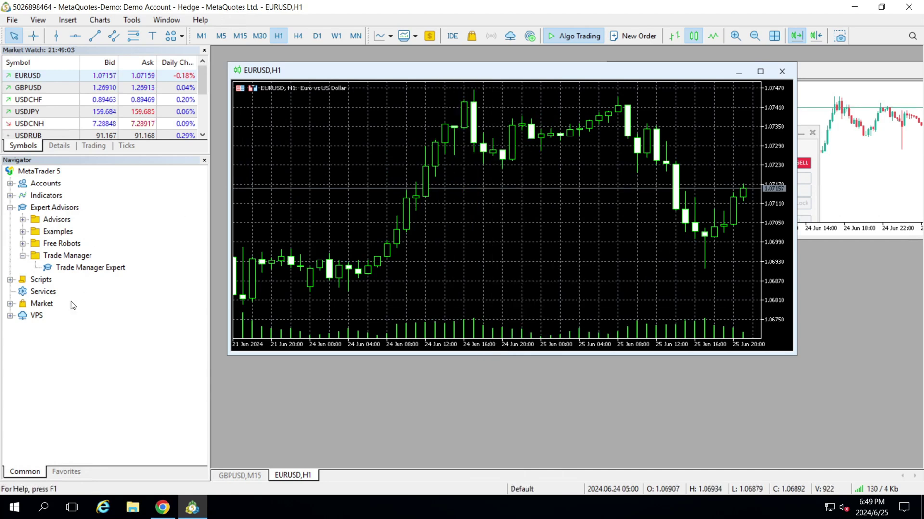
Attach Trade Manager Expert to the EURUSD chart, accepting its inputs and licence message
left_click_drag(67, 267, 338, 216)
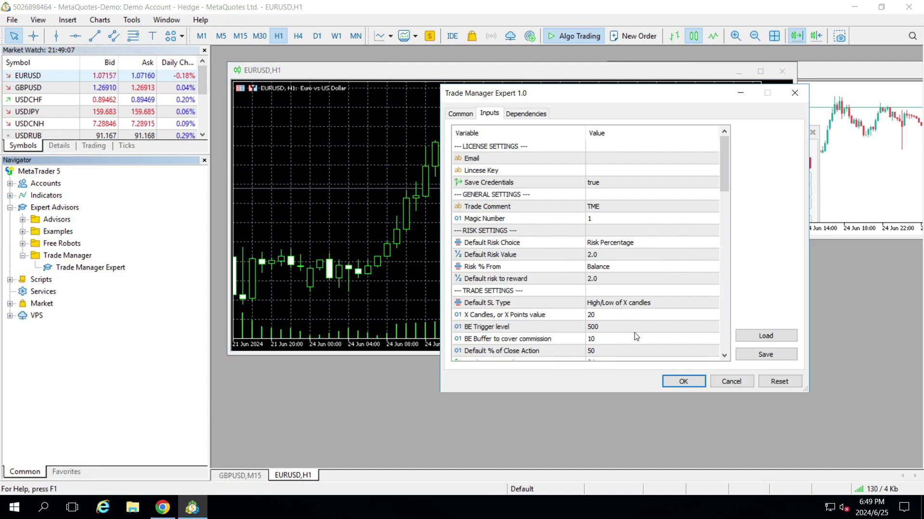
left_click(687, 380)
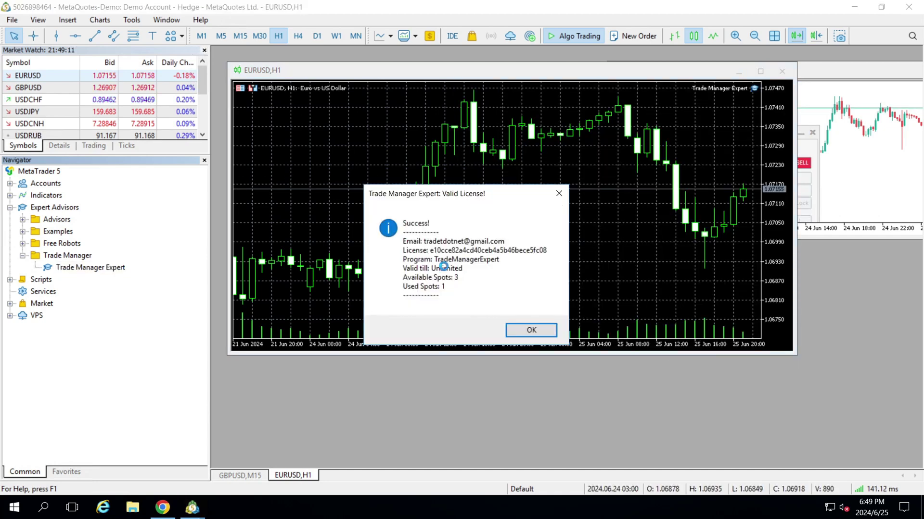
left_click(531, 330)
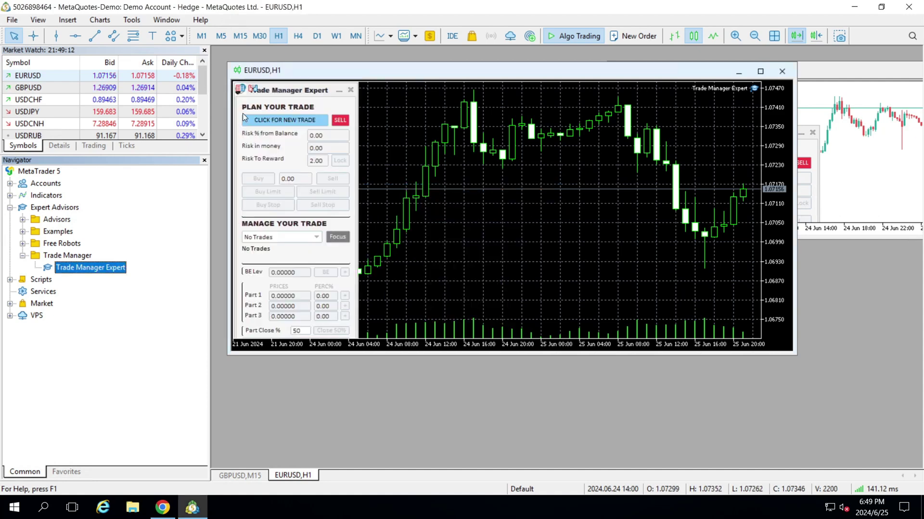
Close Market Watch and Navigator and tile the GBPUSD and EURUSD charts side by side
left_click(204, 51)
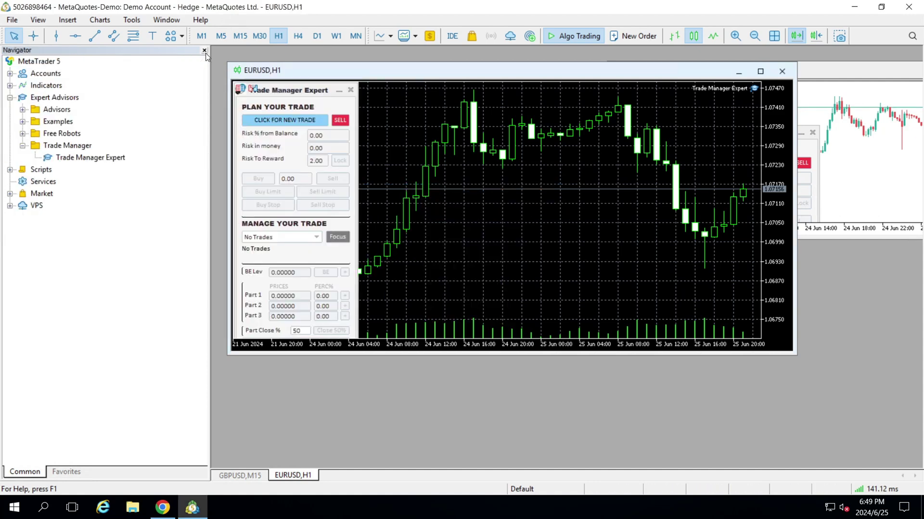
left_click(204, 51)
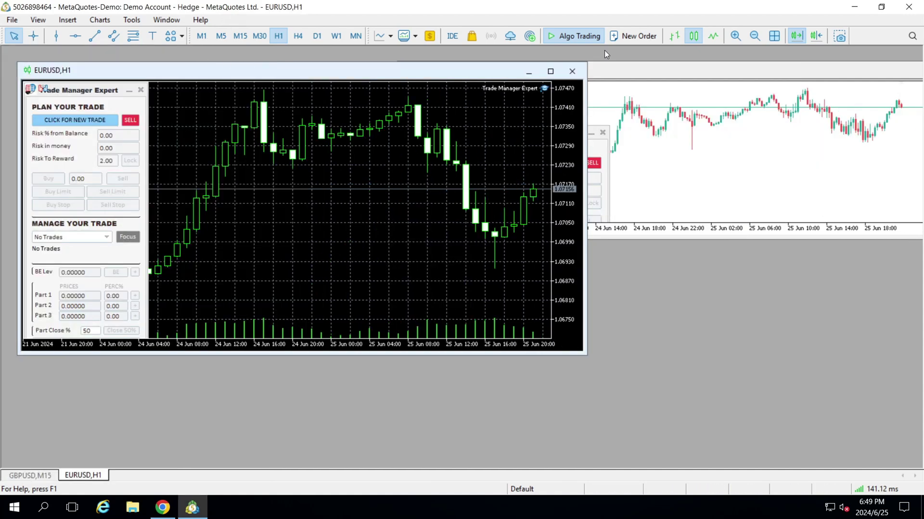
left_click(775, 37)
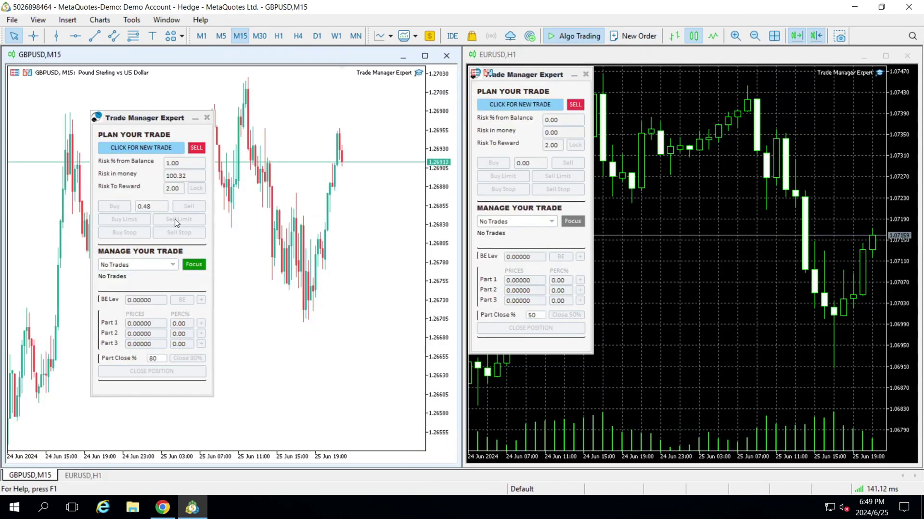
Open a 0.70-lot EURUSD sell from its panel and move the GBPUSD panel up-left
left_click(537, 103)
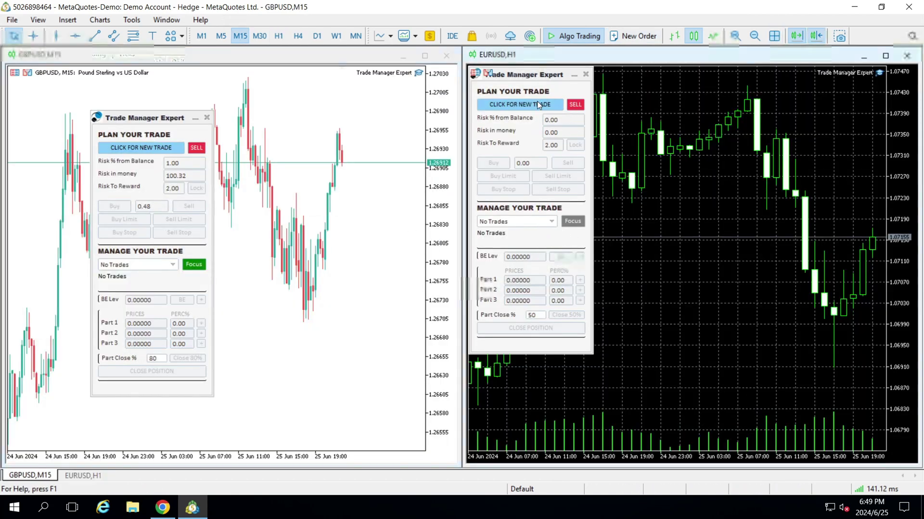
left_click(568, 163)
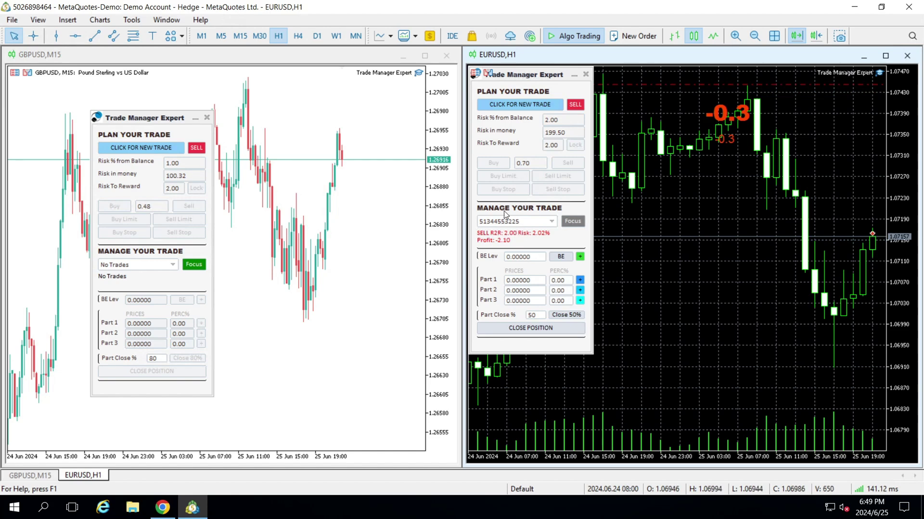
left_click_drag(147, 122, 104, 88)
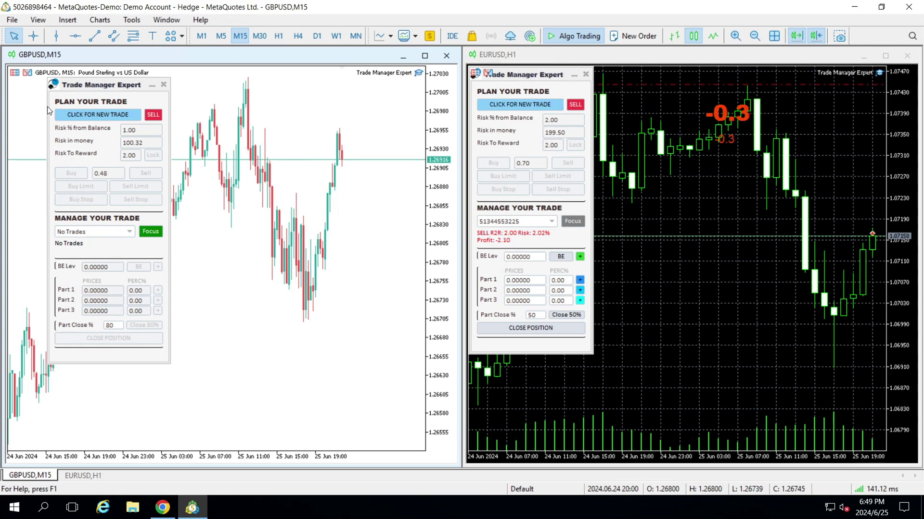
Enable one-click trading on GBPUSD, accepting its terms, and sell 0.01 lot
left_click(27, 73)
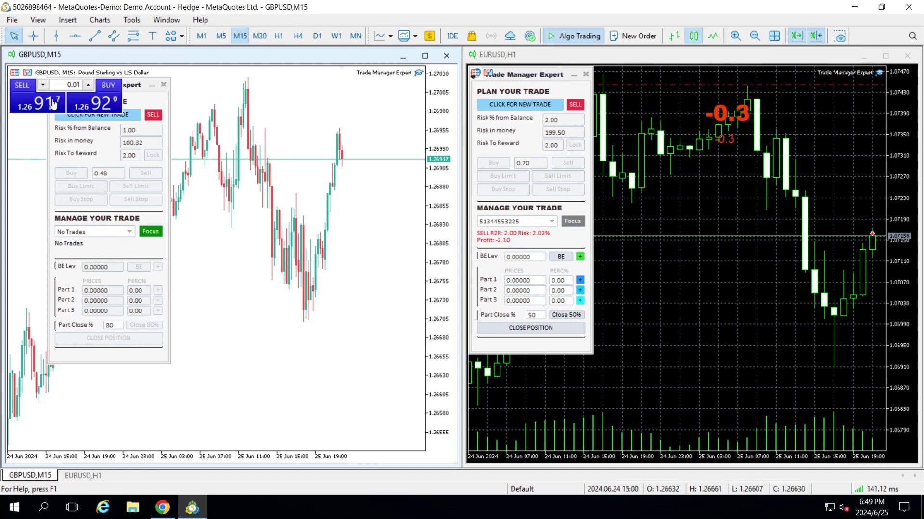
left_click(43, 110)
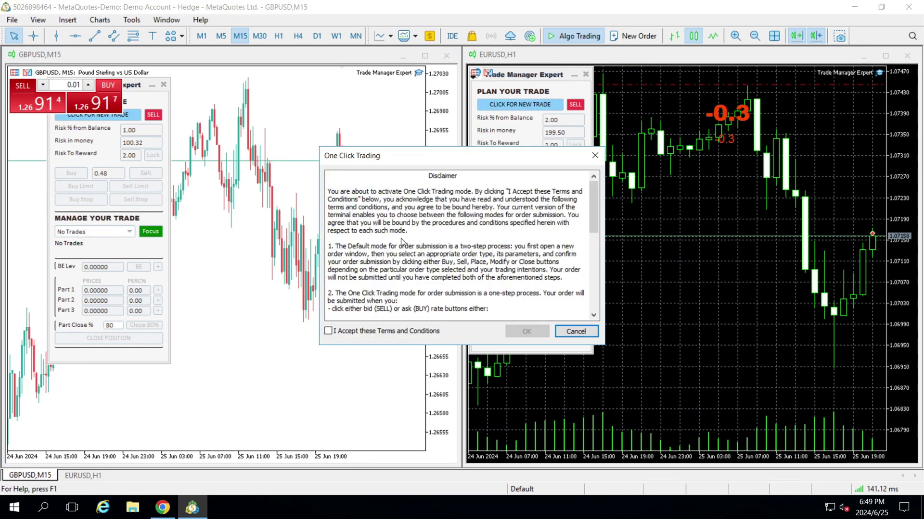
left_click(368, 335)
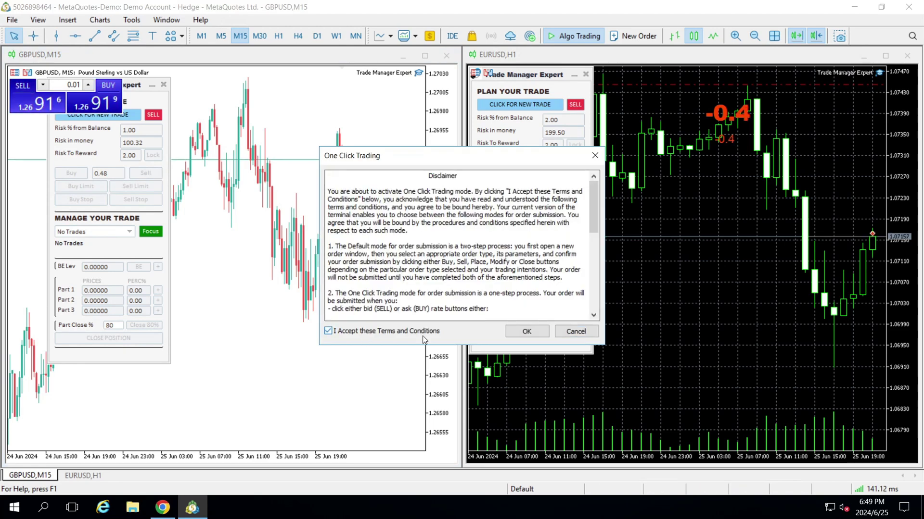
left_click(526, 331)
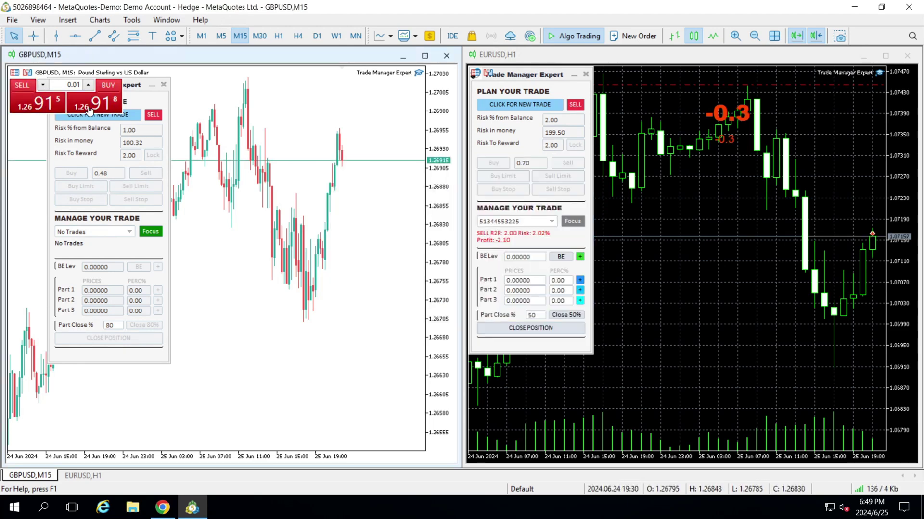
left_click(43, 106)
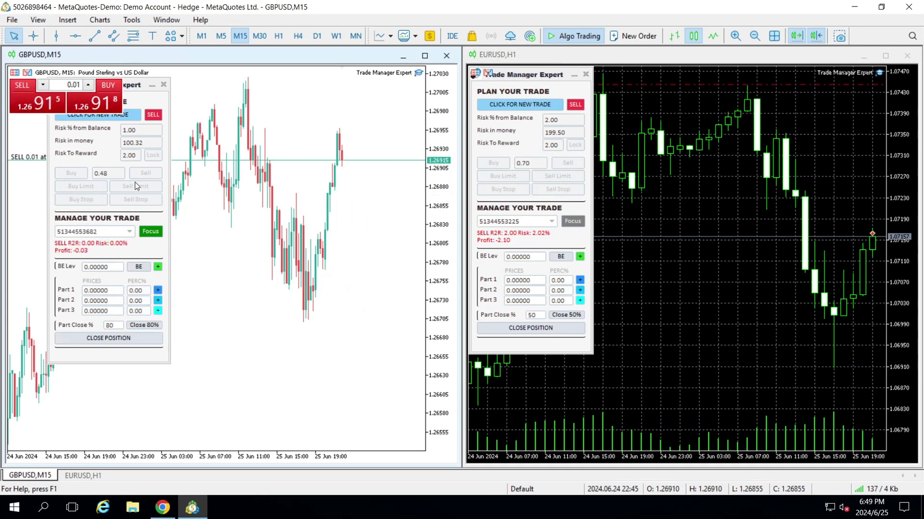